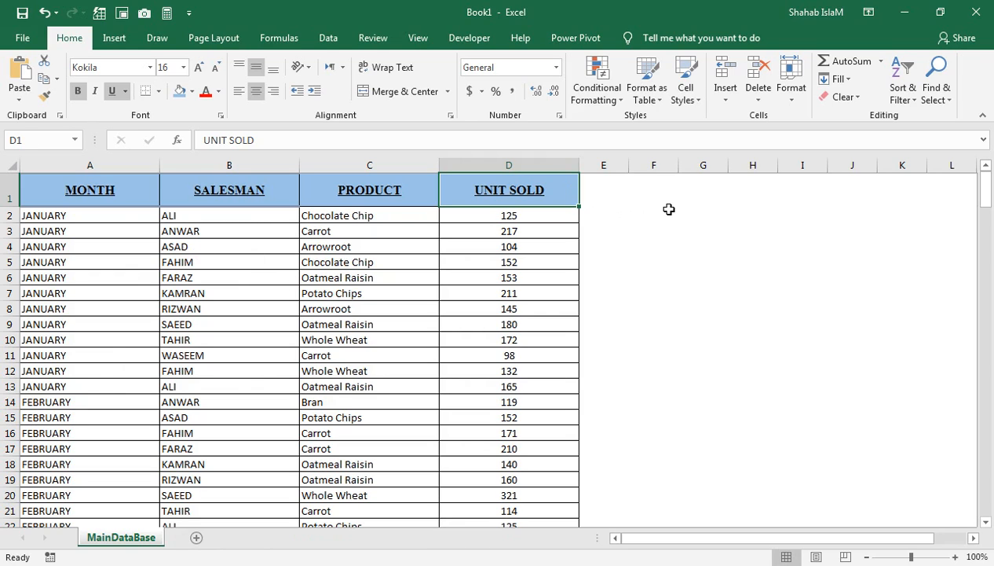
# - Examine the sales records down the MONTH column, from the January rows to the end of the data
pyautogui.click(57, 372)
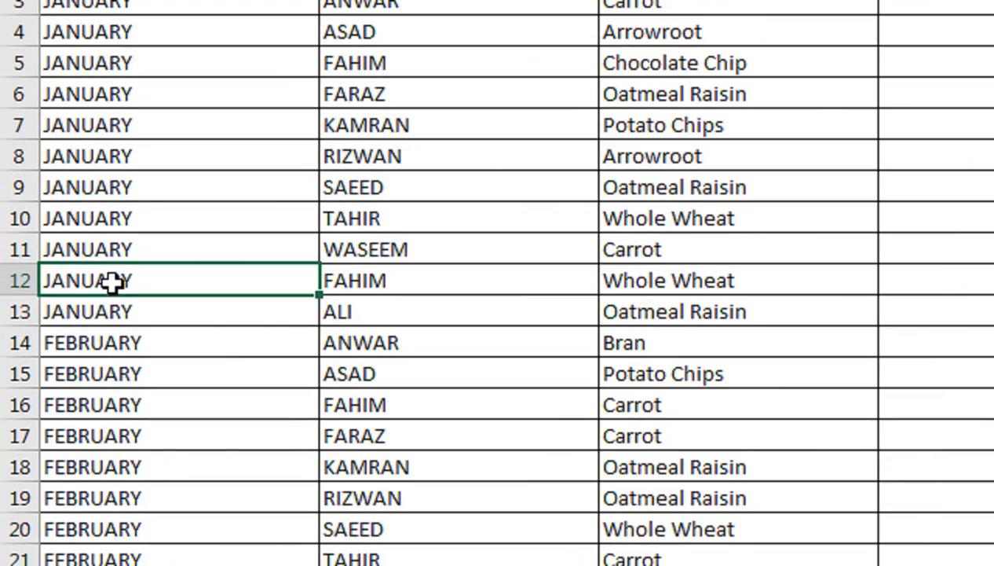
pyautogui.press('Down')
pyautogui.press('Down')
pyautogui.press('Down')
pyautogui.press('Down')
pyautogui.press('Down')
pyautogui.press('Down')
pyautogui.press('Down')
pyautogui.press('Down')
pyautogui.press('Down')
pyautogui.press('Down')
pyautogui.press('Down')
pyautogui.press('Down')
pyautogui.press('Down')
pyautogui.press('Down')
pyautogui.press('Down')
pyautogui.press('Down')
pyautogui.press('Down')
pyautogui.press('Down')
pyautogui.press('Down')
pyautogui.press('Down')
pyautogui.press('Down')
pyautogui.press('Down')
pyautogui.press('Down')
pyautogui.press('Down')
pyautogui.press('Down')
pyautogui.press('Down')
pyautogui.press('Down')
pyautogui.press('Down')
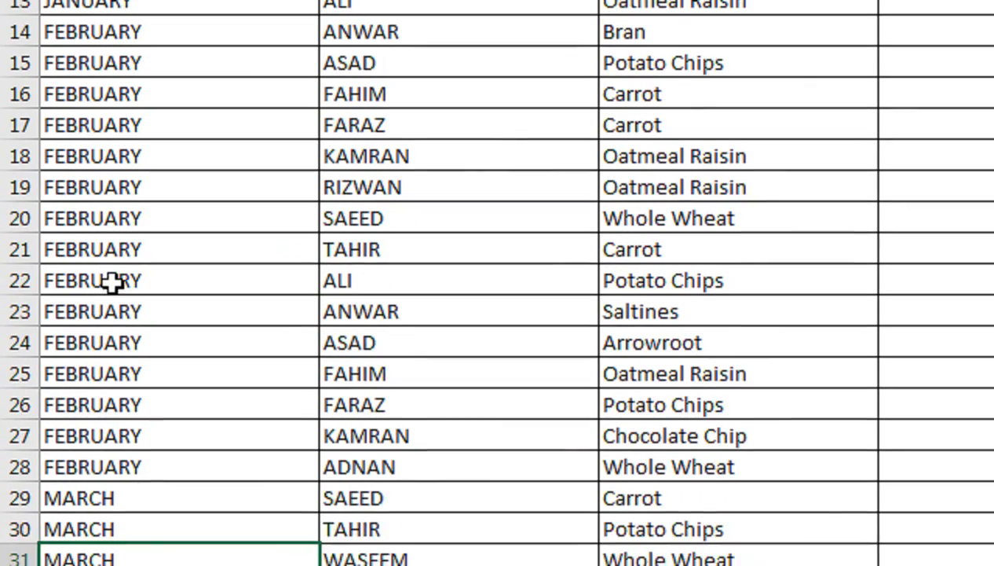
pyautogui.press('Down')
pyautogui.press('Down')
pyautogui.press('Down')
pyautogui.press('Down')
pyautogui.press('Down')
pyautogui.press('Down')
pyautogui.press('Down')
pyautogui.press('Down')
pyautogui.press('Down')
pyautogui.press('Down')
pyautogui.press('Down')
pyautogui.press('Down')
pyautogui.press('Down')
pyautogui.press('Down')
pyautogui.press('Down')
pyautogui.press('Down')
pyautogui.press('Down')
pyautogui.press('Down')
pyautogui.press('Down')
pyautogui.press('Down')
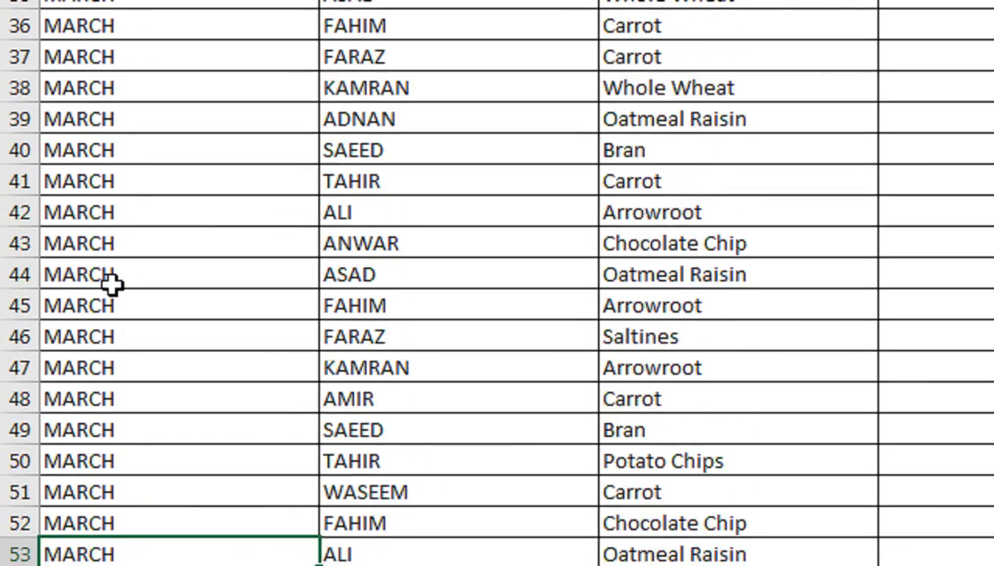
pyautogui.press('Down')
pyautogui.press('Down')
pyautogui.press('Down')
pyautogui.press('Down')
pyautogui.press('Down')
pyautogui.press('Down')
pyautogui.press('Down')
pyautogui.press('Down')
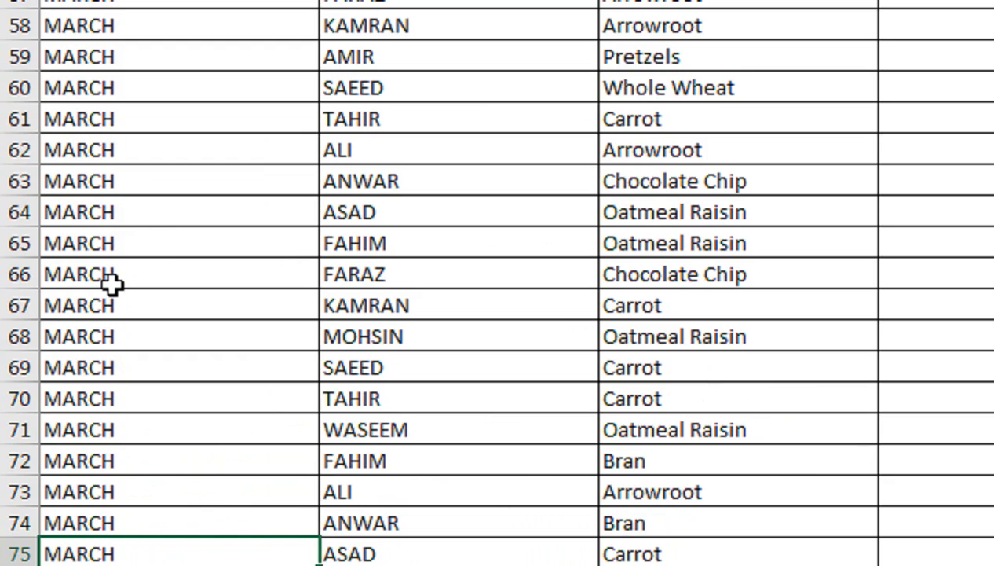
pyautogui.scroll(-5, 112, 285)
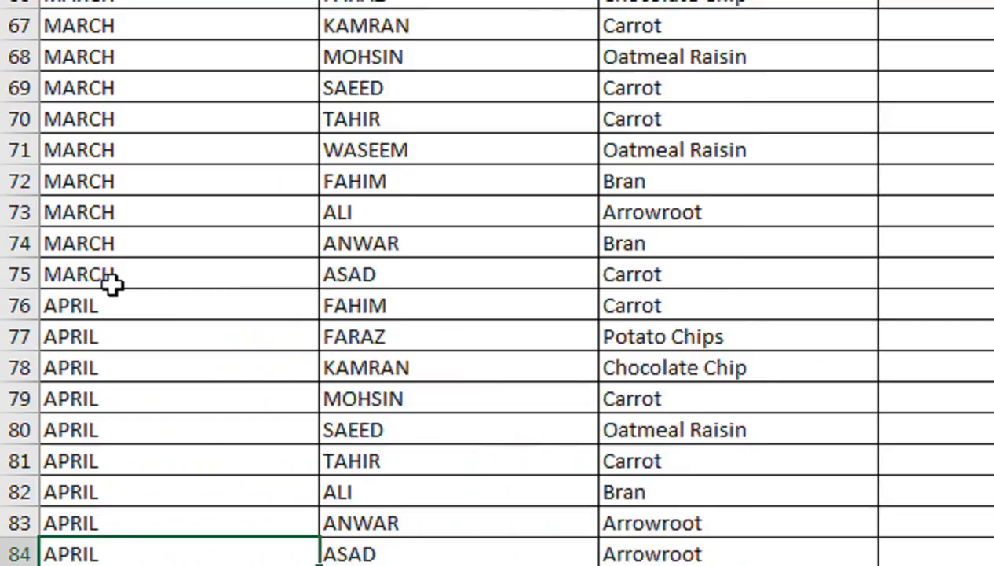
pyautogui.scroll(-15, 112, 286)
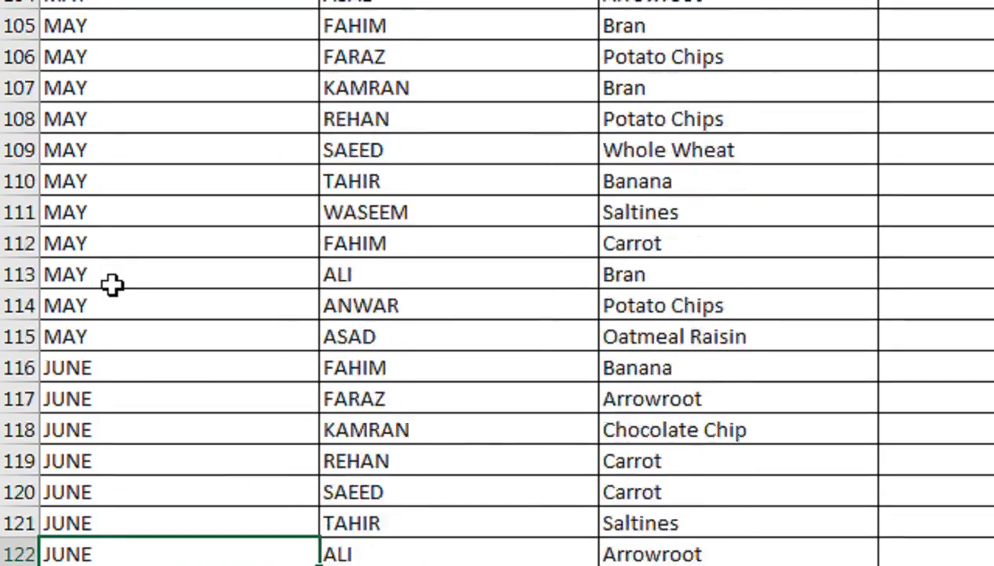
pyautogui.press('Down')
pyautogui.press('Down')
pyautogui.press('Down')
pyautogui.press('Down')
pyautogui.press('Down')
pyautogui.press('Down')
pyautogui.press('Down')
pyautogui.press('Down')
pyautogui.press('Down')
pyautogui.press('Down')
pyautogui.press('Down')
pyautogui.press('Down')
pyautogui.press('Down')
pyautogui.press('Down')
pyautogui.press('Down')
pyautogui.press('Down')
pyautogui.press('Down')
pyautogui.press('Down')
pyautogui.press('Down')
pyautogui.press('Down')
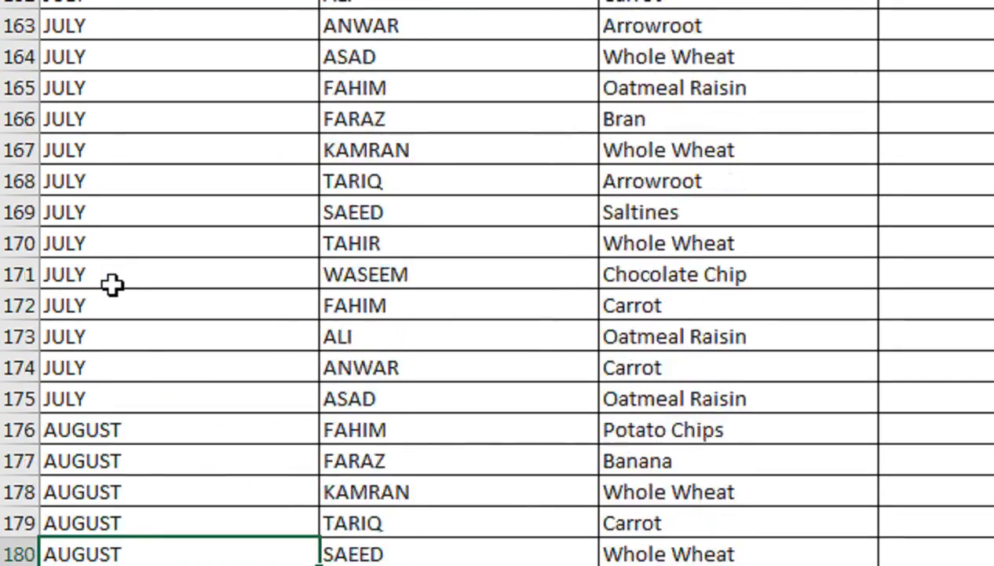
pyautogui.press('Down')
pyautogui.press('Down')
pyautogui.press('Down')
pyautogui.press('Down')
pyautogui.press('Down')
pyautogui.press('Down')
pyautogui.press('Down')
pyautogui.press('Down')
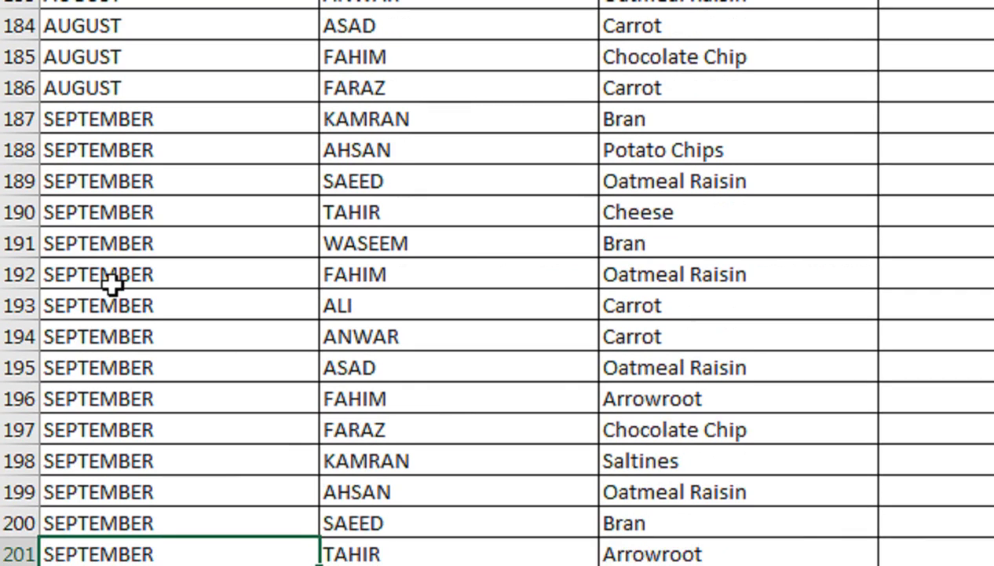
pyautogui.press('Down')
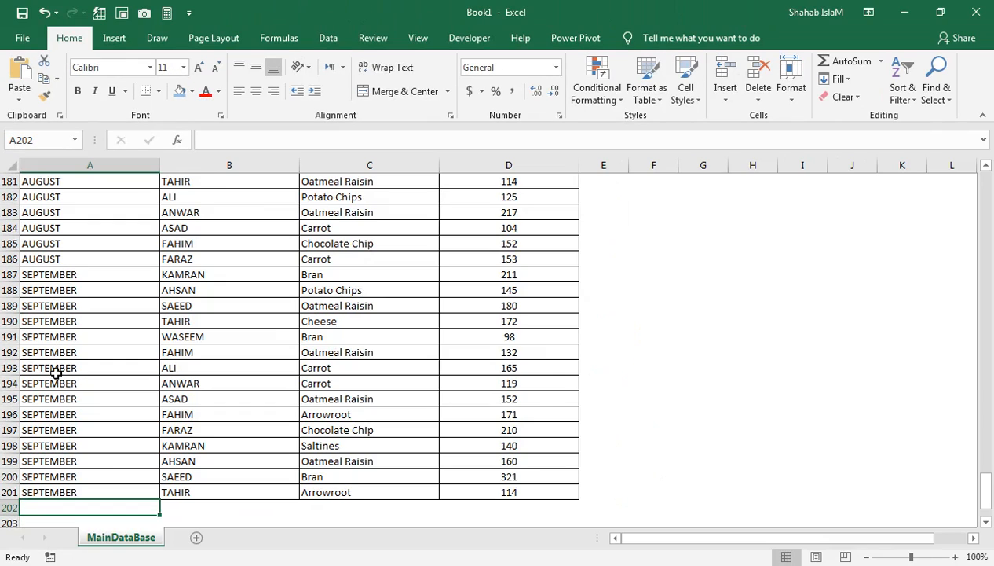
# - Examine the sales records back up the MONTH column, from the last September row to the header row
pyautogui.press('Up')
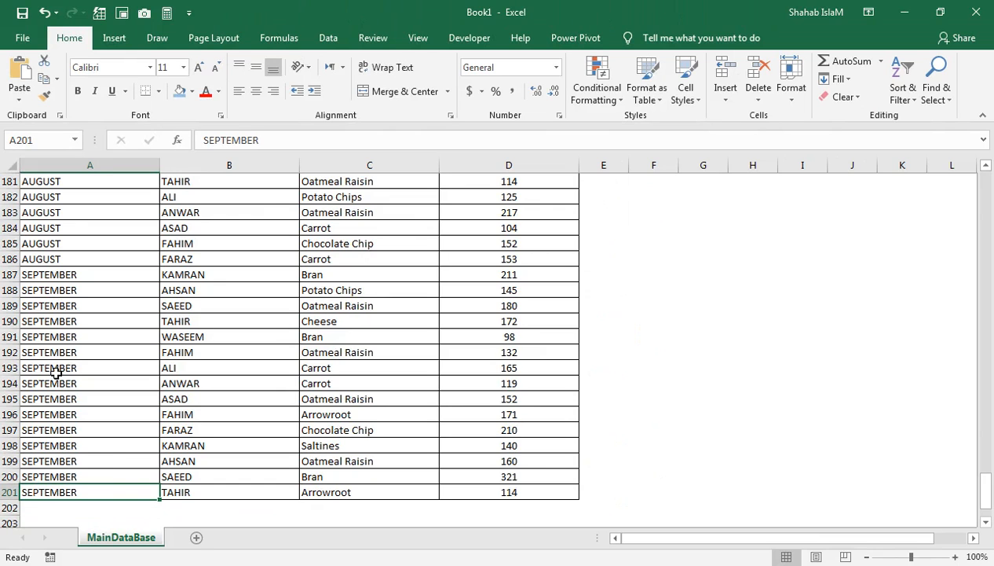
pyautogui.press('Up')
pyautogui.press('Up')
pyautogui.press('Up')
pyautogui.press('Up')
pyautogui.press('Up')
pyautogui.press('Up')
pyautogui.press('Up')
pyautogui.press('Up')
pyautogui.press('Up')
pyautogui.press('Up')
pyautogui.press('Up')
pyautogui.press('Up')
pyautogui.press('Up')
pyautogui.press('Up')
pyautogui.press('Up')
pyautogui.press('Up')
pyautogui.press('Up')
pyautogui.press('Up')
pyautogui.press('Up')
pyautogui.press('Up')
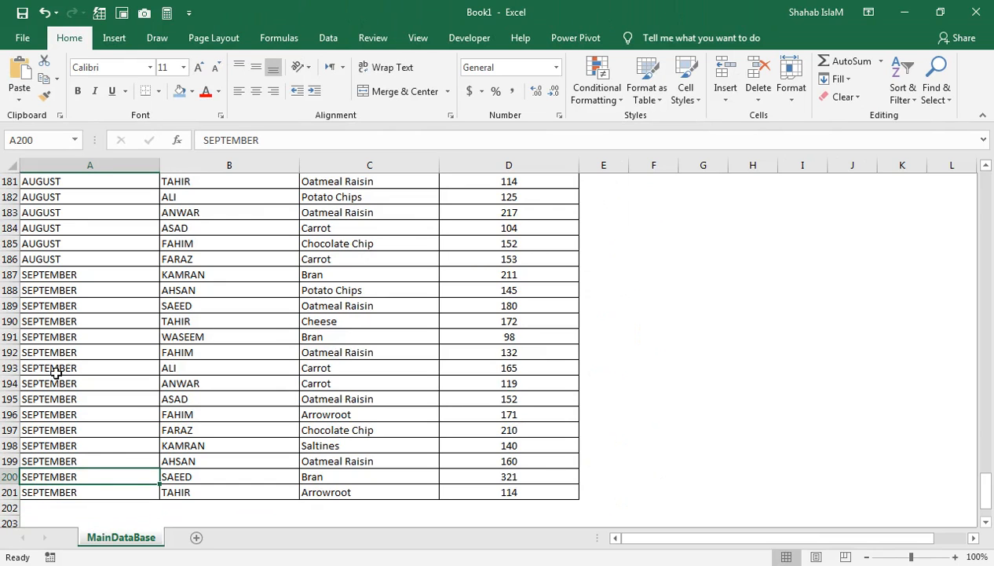
pyautogui.press('Up')
pyautogui.press('Up')
pyautogui.press('Up')
pyautogui.press('Up')
pyautogui.press('Up')
pyautogui.press('Up')
pyautogui.press('Up')
pyautogui.press('Up')
pyautogui.press('Up')
pyautogui.press('Up')
pyautogui.press('Up')
pyautogui.press('Up')
pyautogui.press('Up')
pyautogui.press('Up')
pyautogui.press('Up')
pyautogui.press('Up')
pyautogui.press('Up')
pyautogui.press('Up')
pyautogui.press('Up')
pyautogui.press('Up')
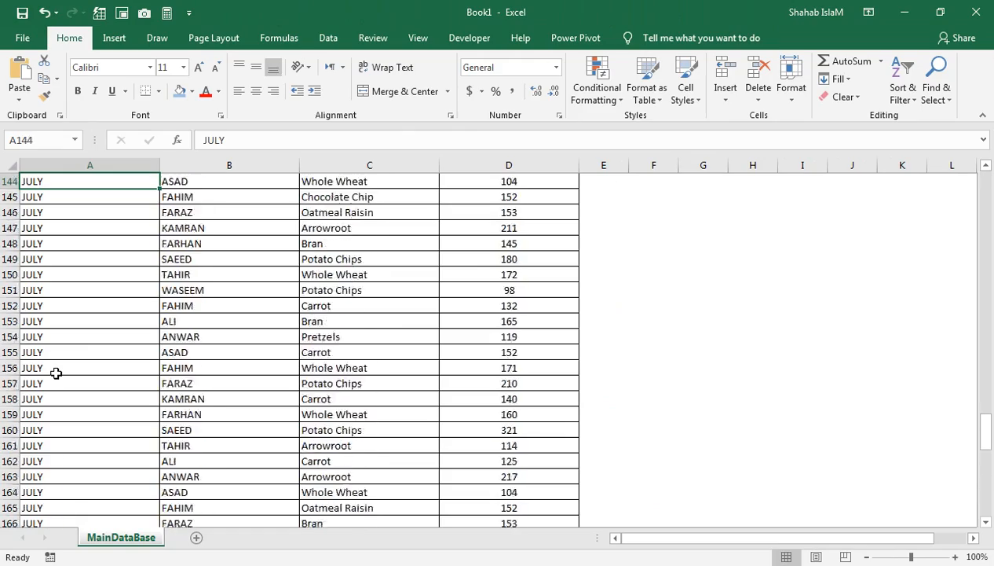
pyautogui.press('Up')
pyautogui.press('Up')
pyautogui.press('Up')
pyautogui.press('Up')
pyautogui.press('Up')
pyautogui.press('Up')
pyautogui.press('Up')
pyautogui.press('Up')
pyautogui.press('Up')
pyautogui.press('Up')
pyautogui.press('Up')
pyautogui.press('Up')
pyautogui.press('Up')
pyautogui.press('Up')
pyautogui.press('Up')
pyautogui.press('Up')
pyautogui.press('Up')
pyautogui.press('Up')
pyautogui.press('Up')
pyautogui.press('Up')
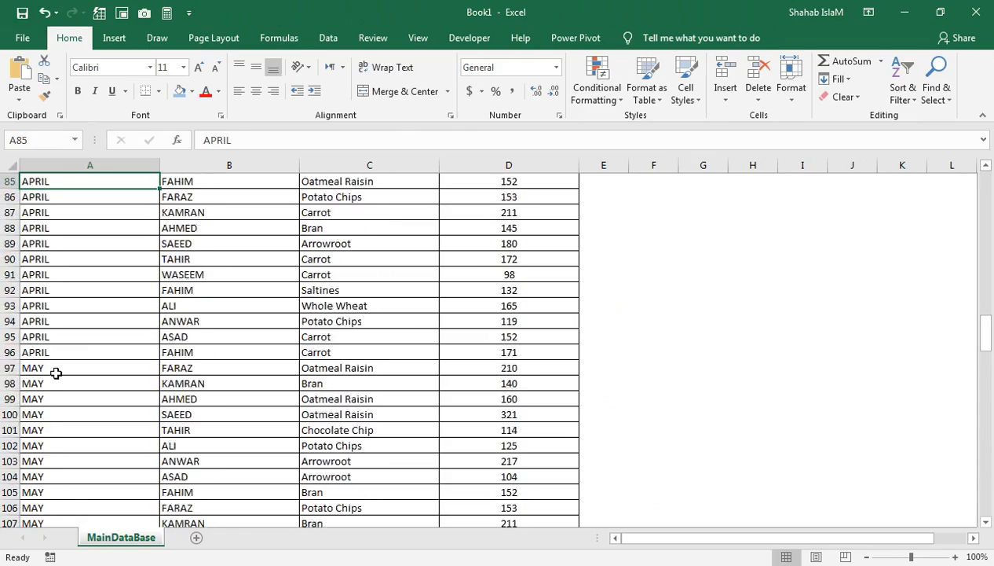
pyautogui.press('Up')
pyautogui.press('Up')
pyautogui.press('Up')
pyautogui.press('Up')
pyautogui.press('Up')
pyautogui.press('Up')
pyautogui.press('Up')
pyautogui.press('Up')
pyautogui.press('Up')
pyautogui.press('Up')
pyautogui.press('Up')
pyautogui.press('Up')
pyautogui.press('Up')
pyautogui.press('Up')
pyautogui.press('Up')
pyautogui.press('Up')
pyautogui.press('Up')
pyautogui.press('Up')
pyautogui.press('Up')
pyautogui.press('Up')
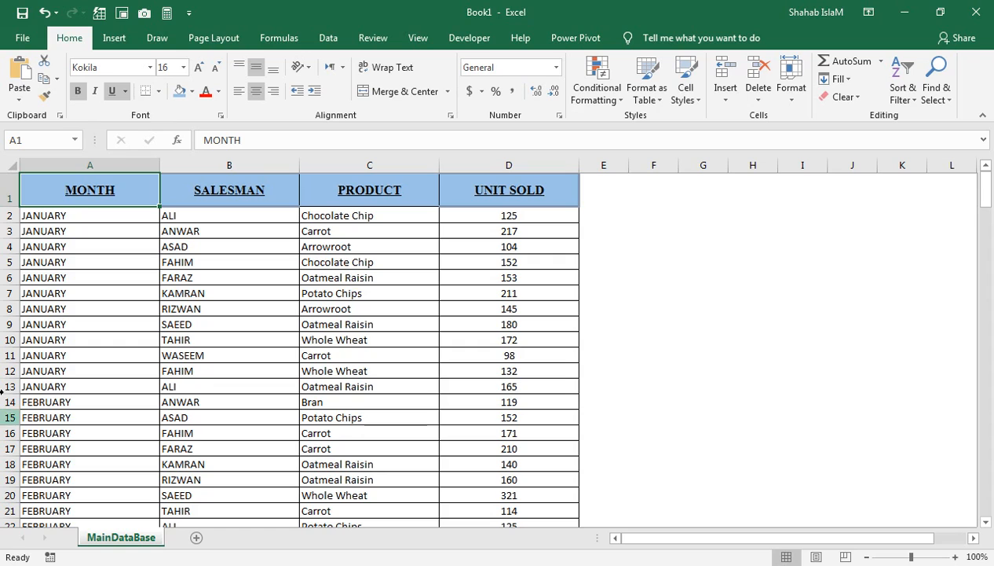
# - Create a PivotTable on a new worksheet from MainDataBase!$A$1:$D$201, checking the source sheet before returning to it
pyautogui.click(119, 33)
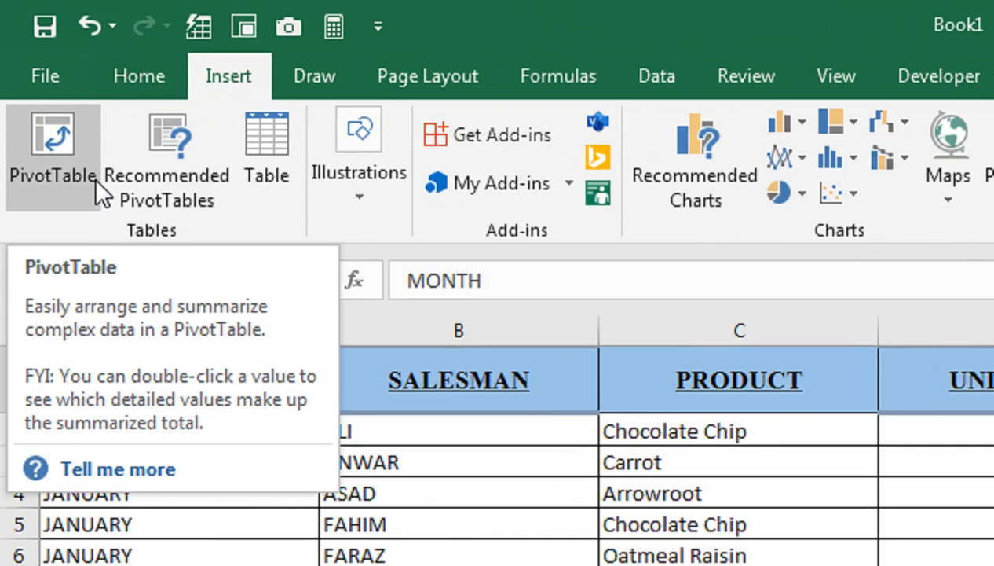
pyautogui.click(94, 177)
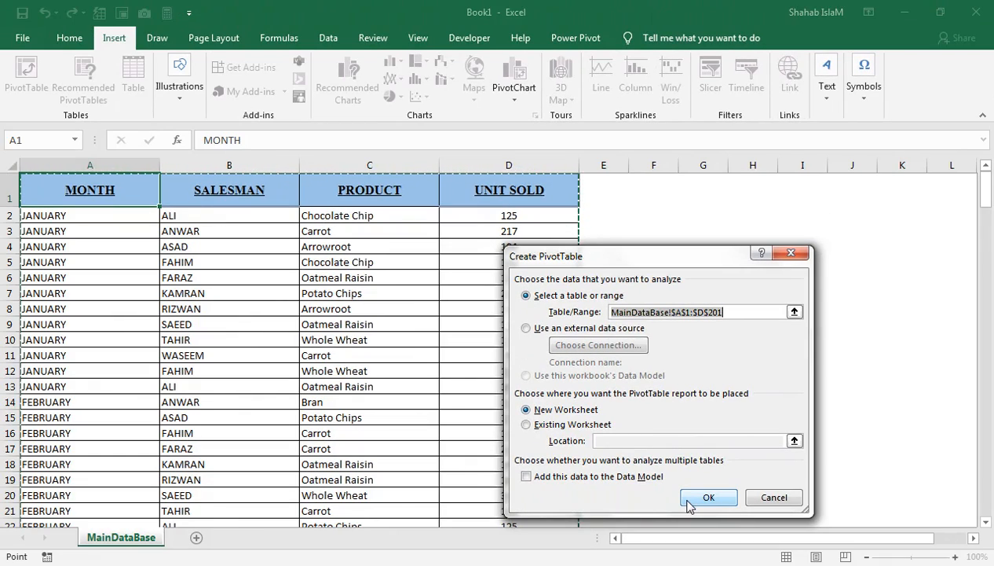
pyautogui.click(688, 504)
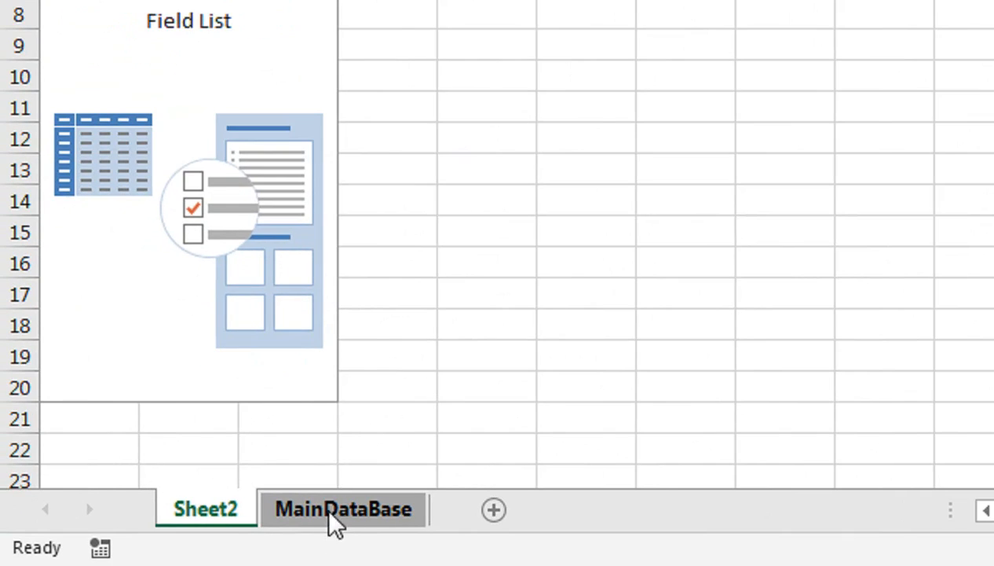
pyautogui.click(166, 539)
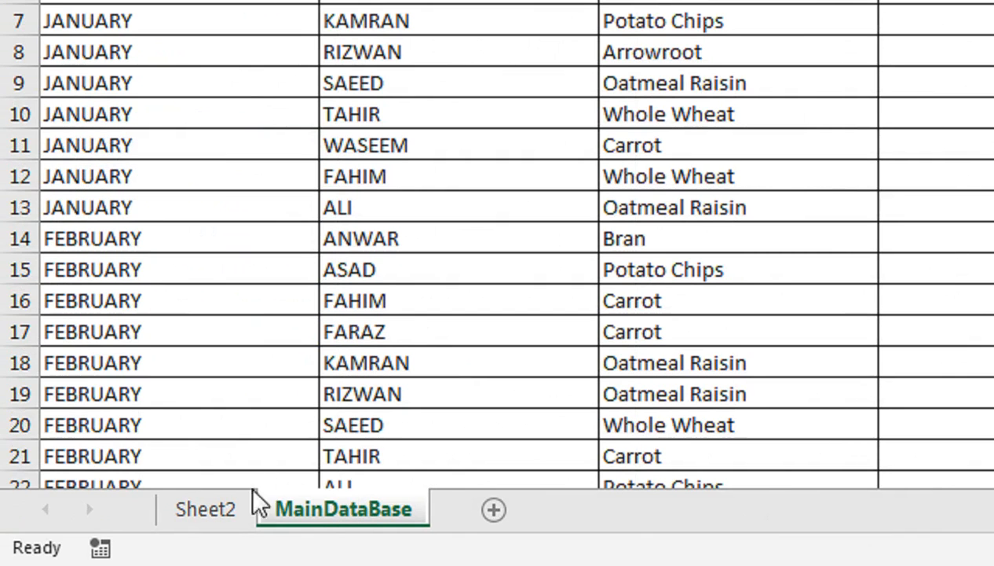
pyautogui.click(245, 518)
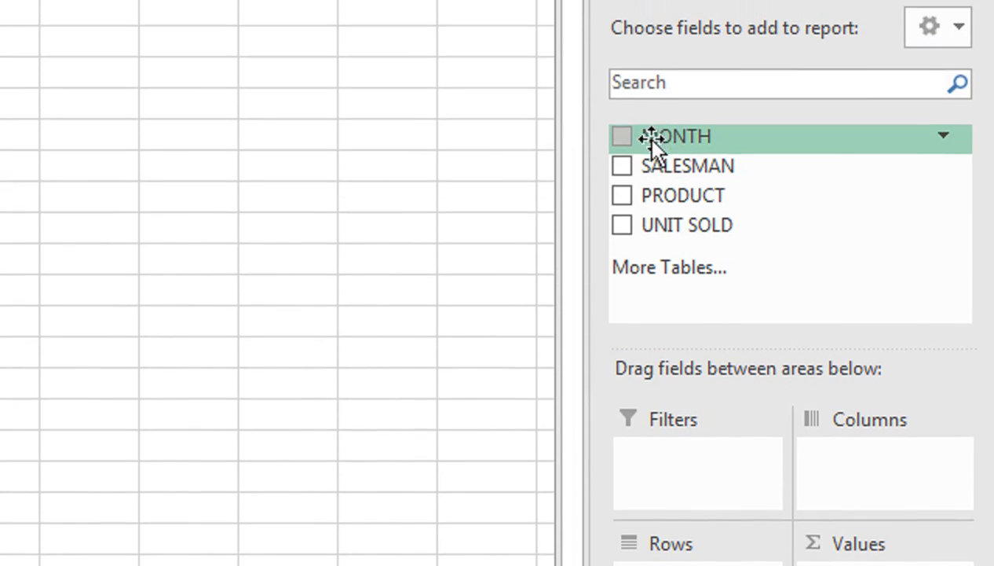
# - Lay out the PivotTable with MONTH in Filters, SALESMAN in Rows, PRODUCT in Columns and UNIT SOLD in Values, and review its totals
pyautogui.moveTo(652, 3); pyautogui.dragTo(719, 322)
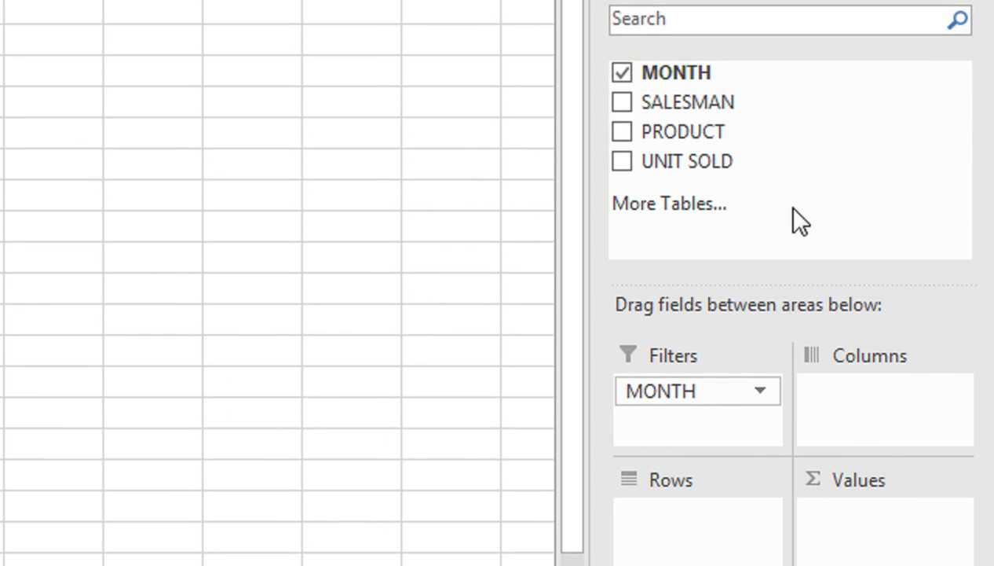
pyautogui.moveTo(739, 111); pyautogui.dragTo(715, 499)
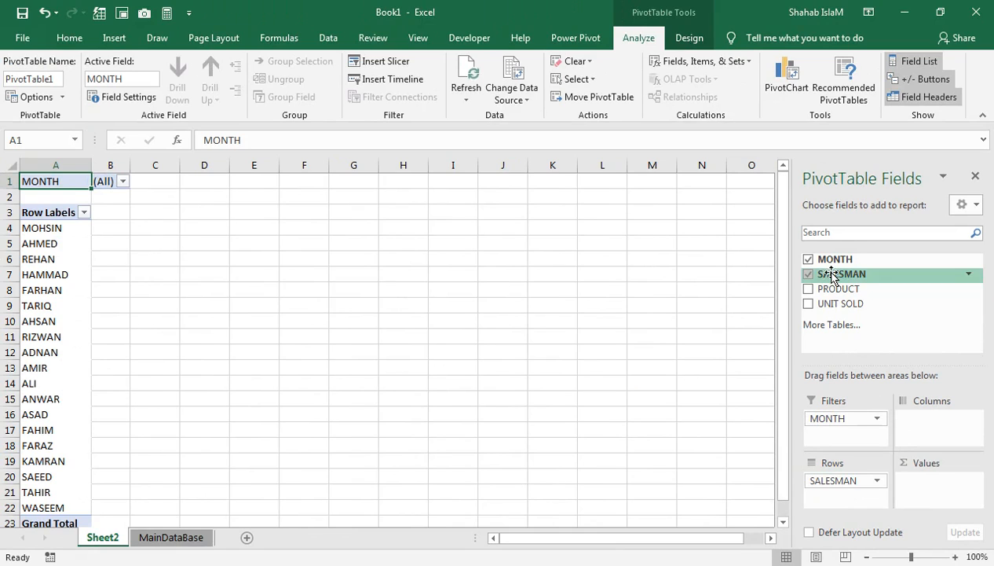
pyautogui.moveTo(834, 289); pyautogui.dragTo(924, 429)
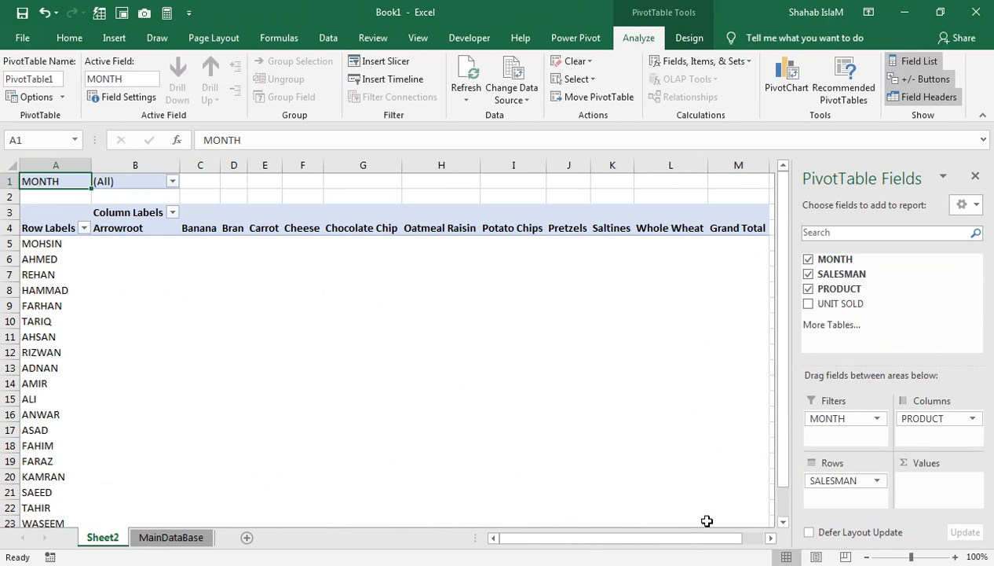
pyautogui.moveTo(683, 537); pyautogui.dragTo(615, 532)
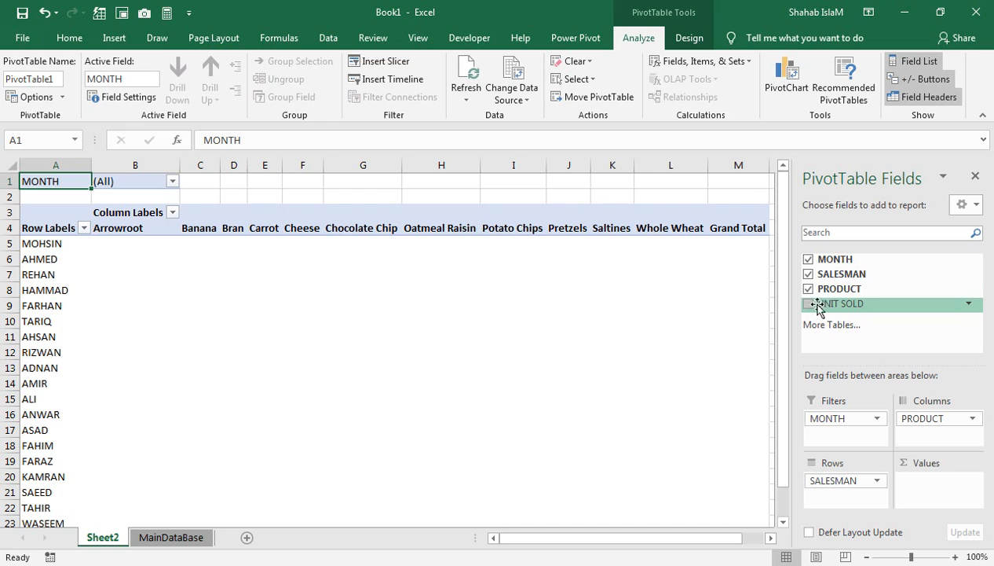
pyautogui.moveTo(832, 303); pyautogui.dragTo(941, 484)
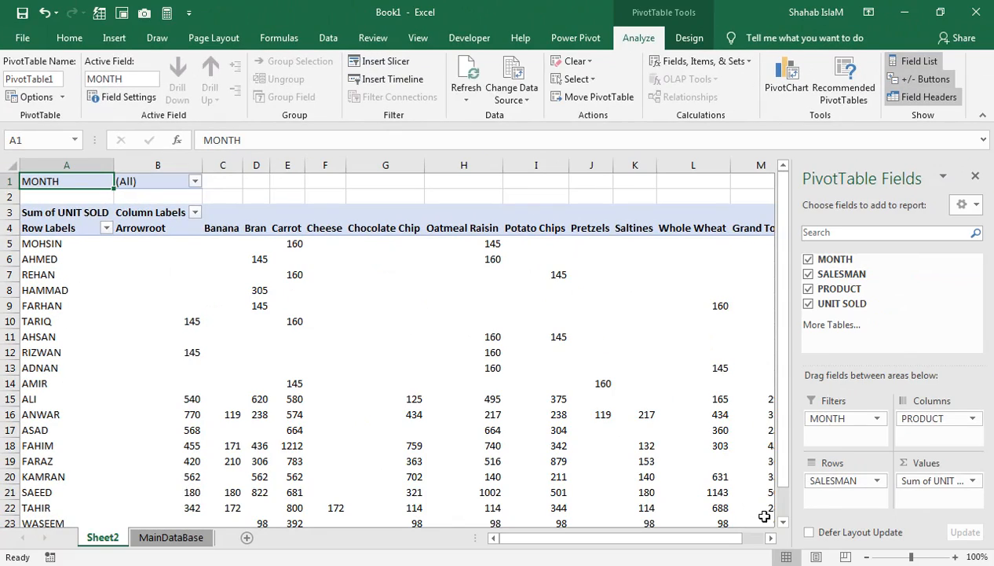
pyautogui.click(769, 539)
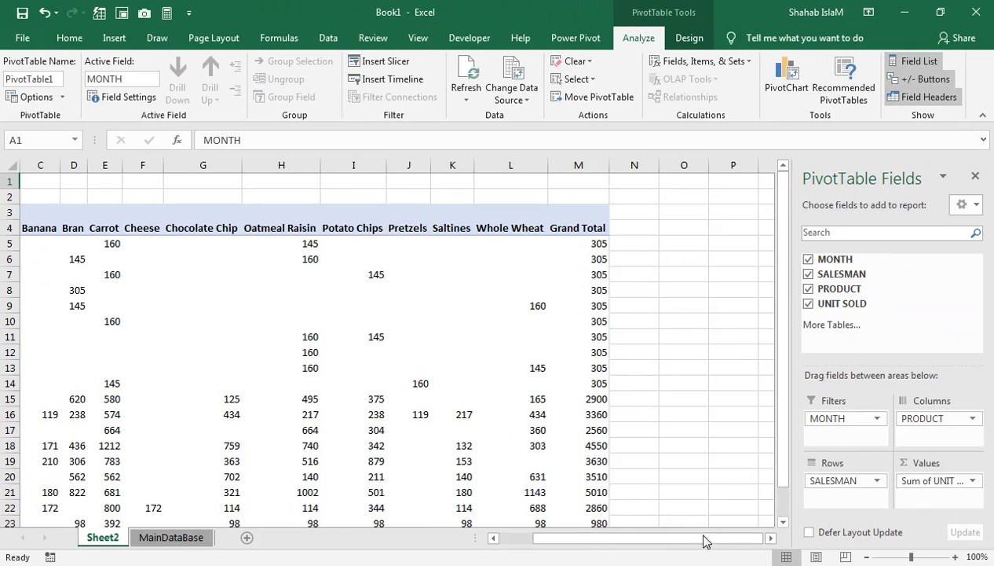
pyautogui.moveTo(706, 539); pyautogui.dragTo(626, 534)
pyautogui.moveTo(786, 228); pyautogui.dragTo(775, 352)
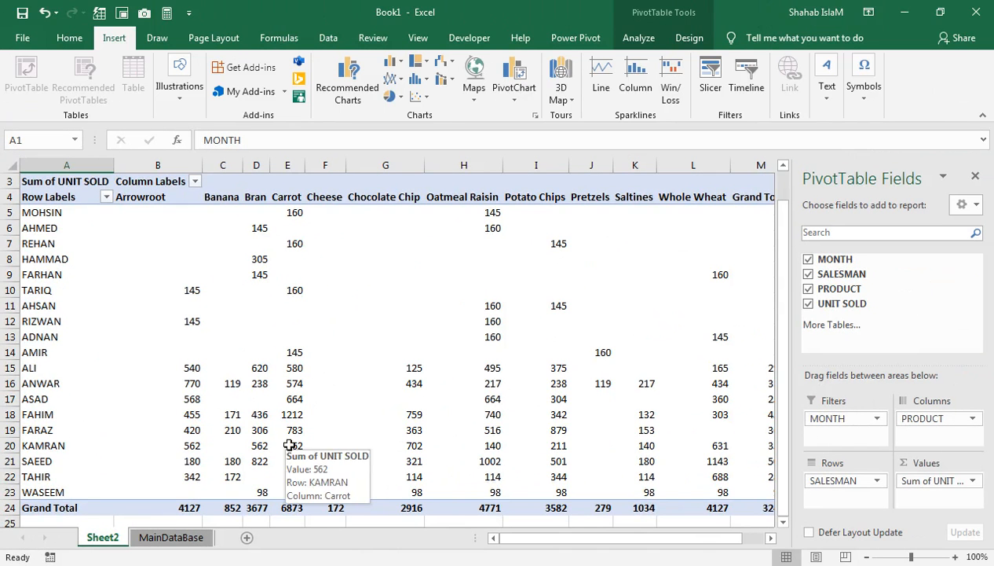
# - Set the UNIT SOLD value of the first January record, cell D2 on MainDataBase, to 250
pyautogui.click(168, 536)
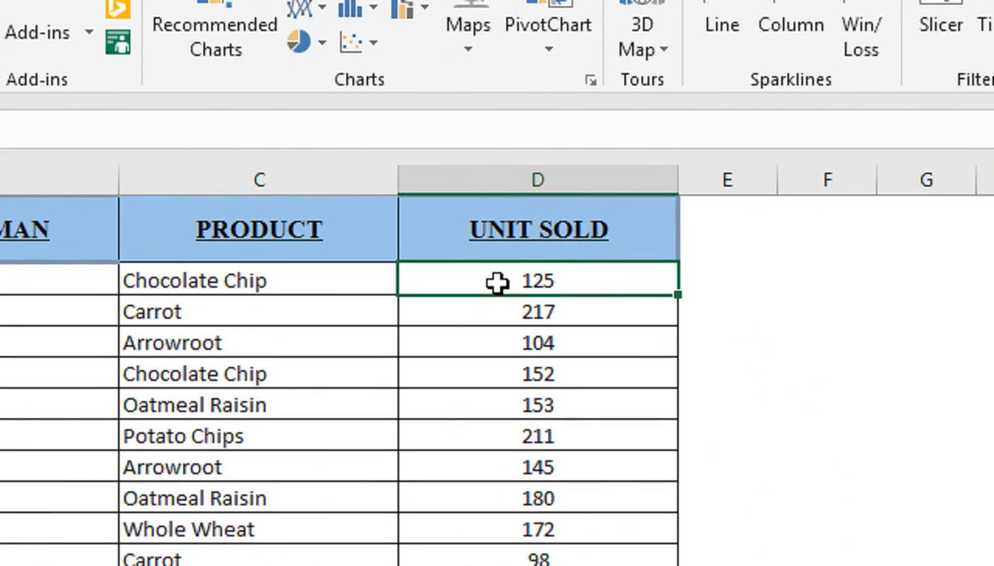
pyautogui.write('250')
pyautogui.press('Return')
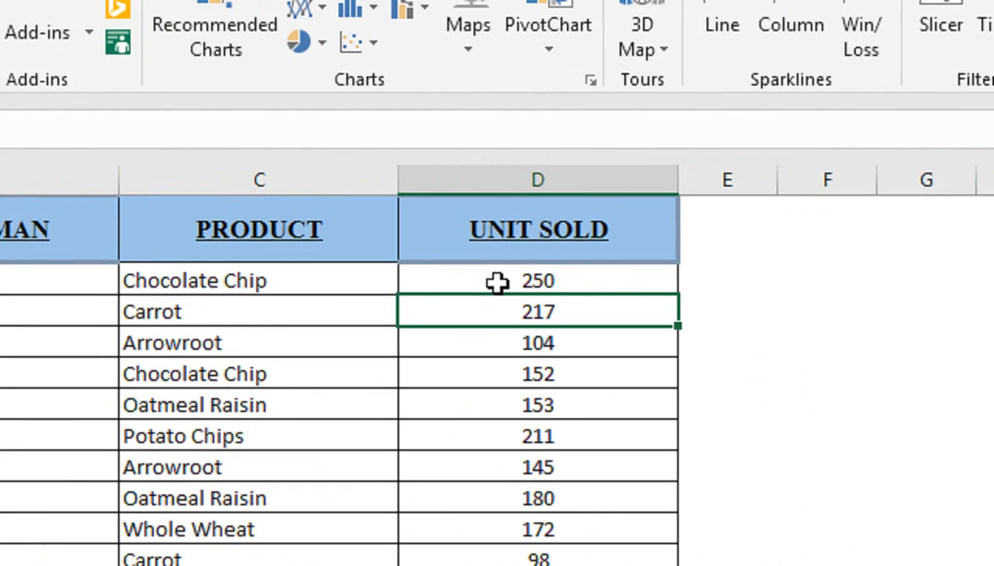
pyautogui.click(497, 282)
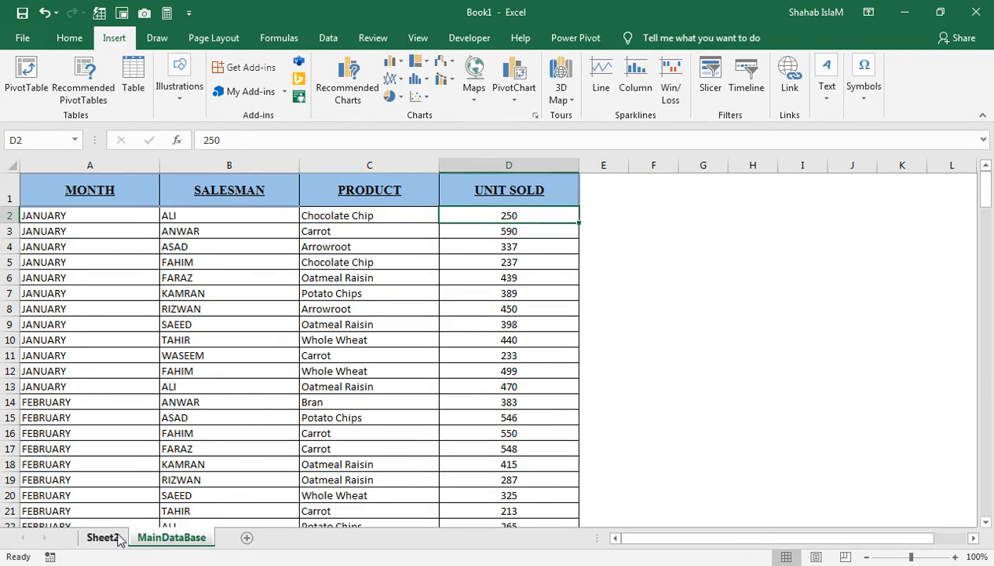
# - Refresh all PivotTable data on Sheet2 so it picks up the edited sales records
pyautogui.click(117, 537)
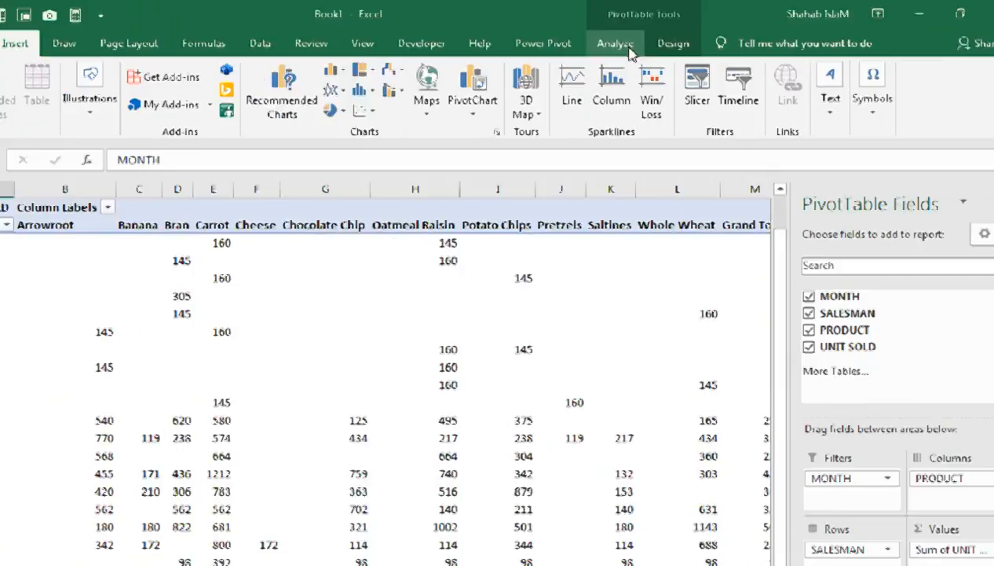
pyautogui.click(503, 79)
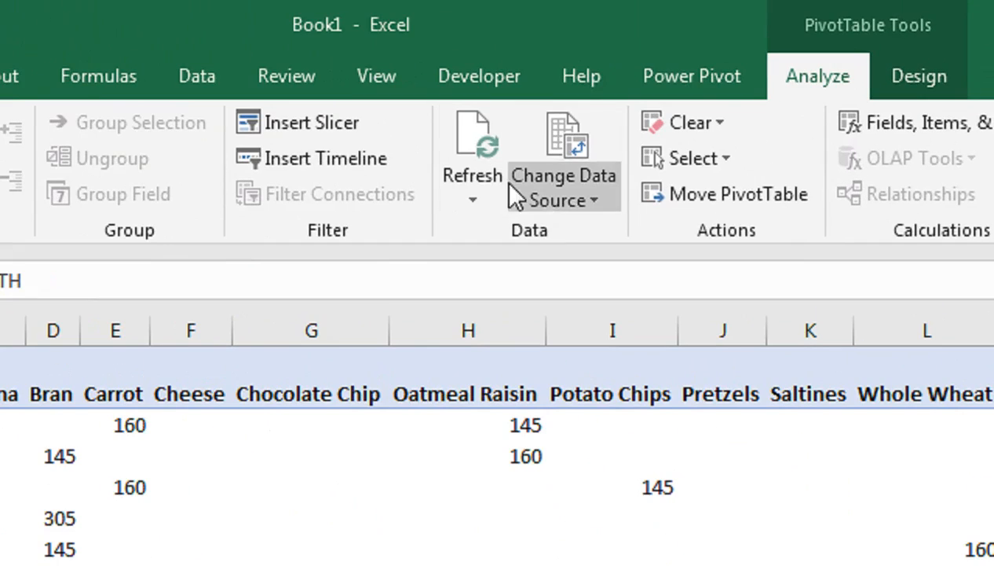
pyautogui.click(560, 200)
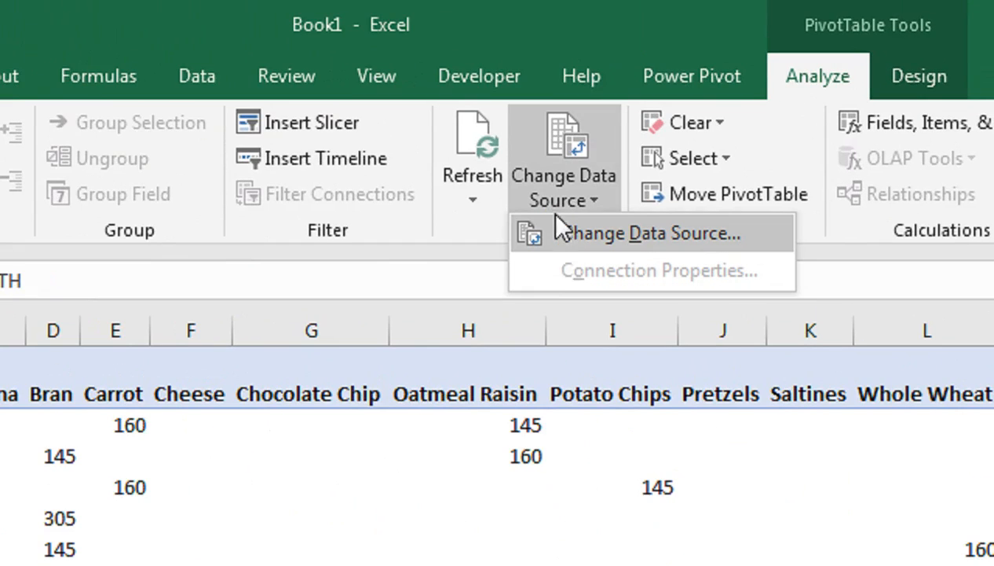
pyautogui.click(494, 220)
pyautogui.click(477, 190)
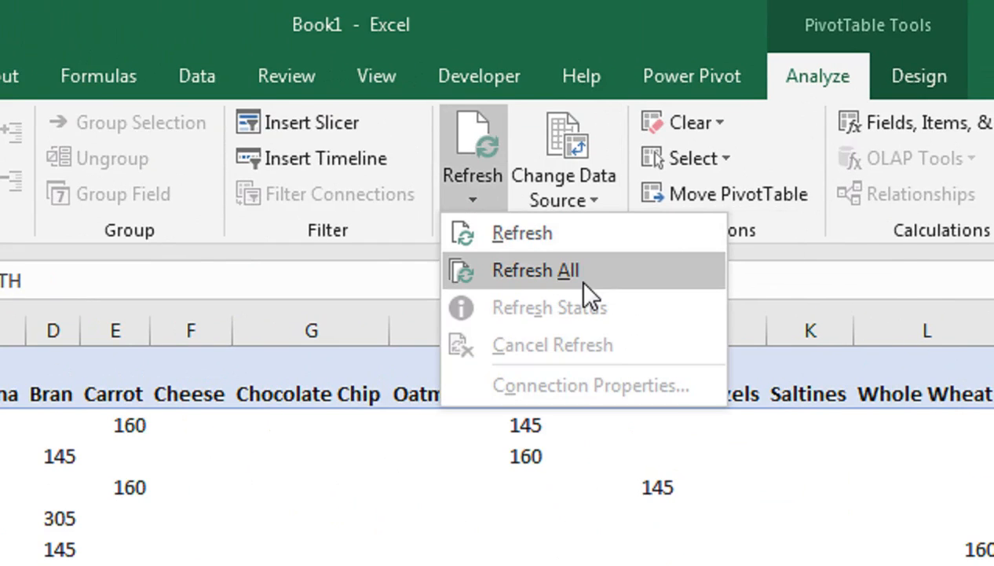
pyautogui.click(578, 278)
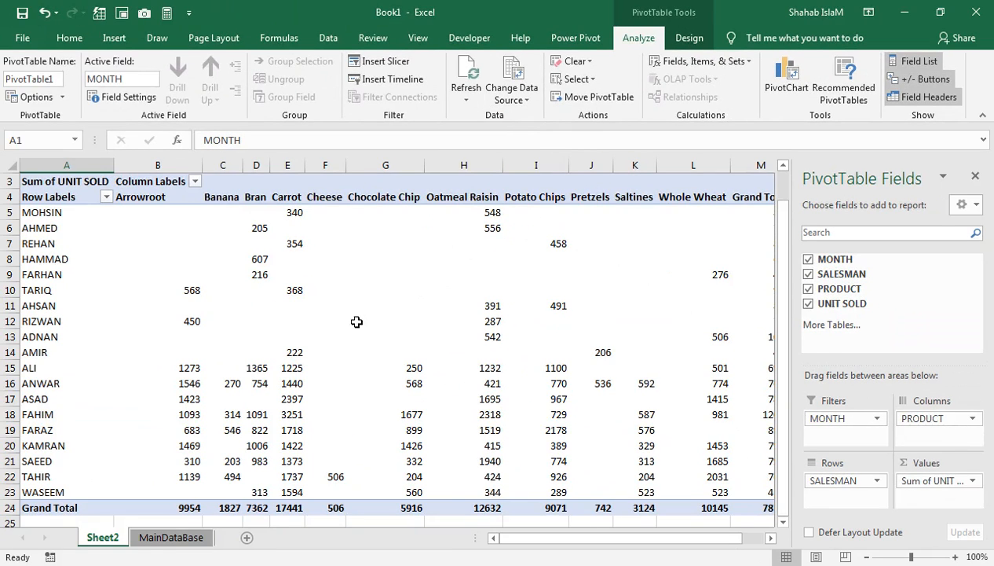
# - Hide the PivotTable field list, bring it back from within the table, and hide it again
pyautogui.click(974, 179)
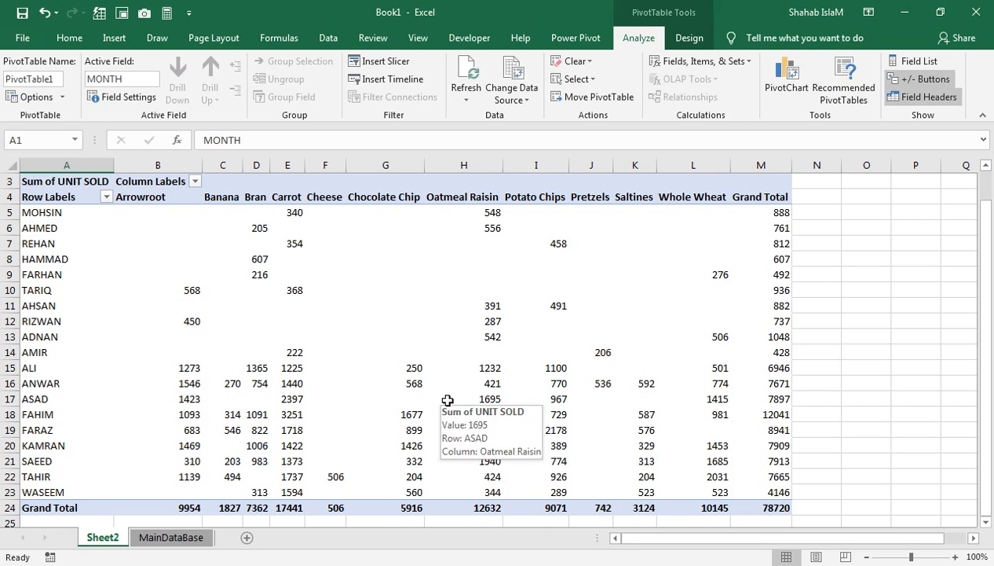
pyautogui.click(422, 295)
pyautogui.click(689, 38)
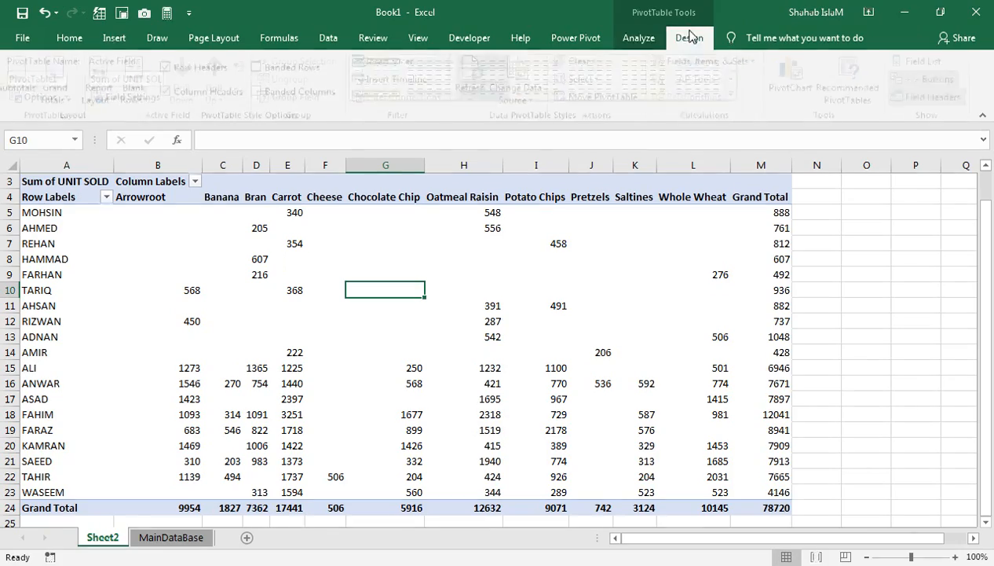
pyautogui.click(639, 38)
pyautogui.click(919, 62)
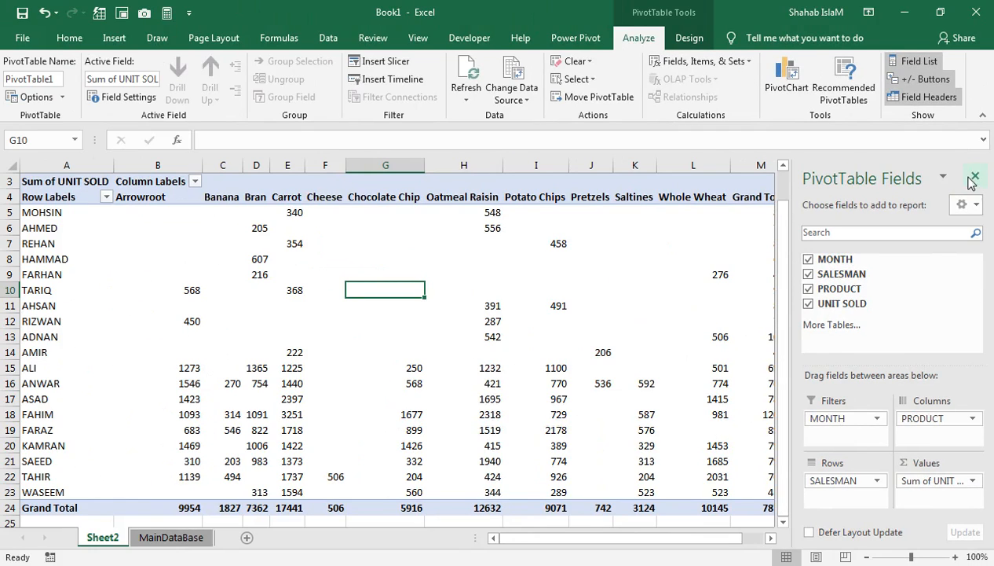
pyautogui.click(969, 65)
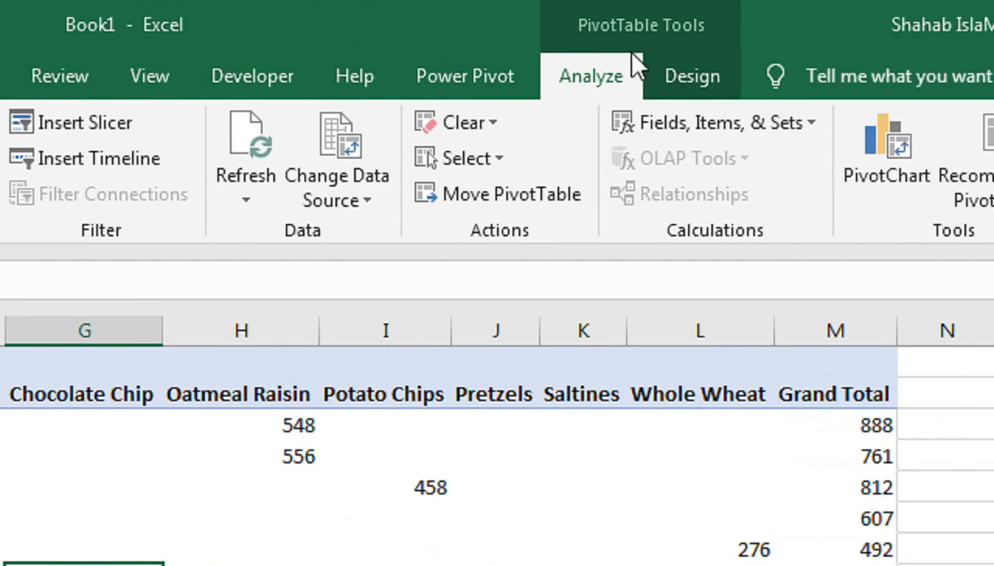
# - Generate a separate report filter page for each MONTH from the PivotTable on Sheet2
pyautogui.click(126, 196)
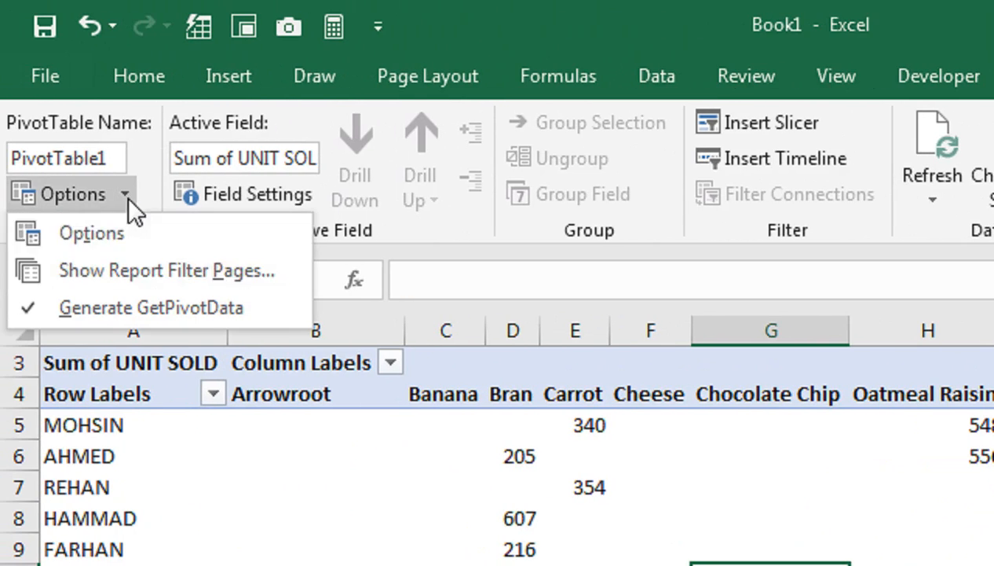
pyautogui.click(122, 274)
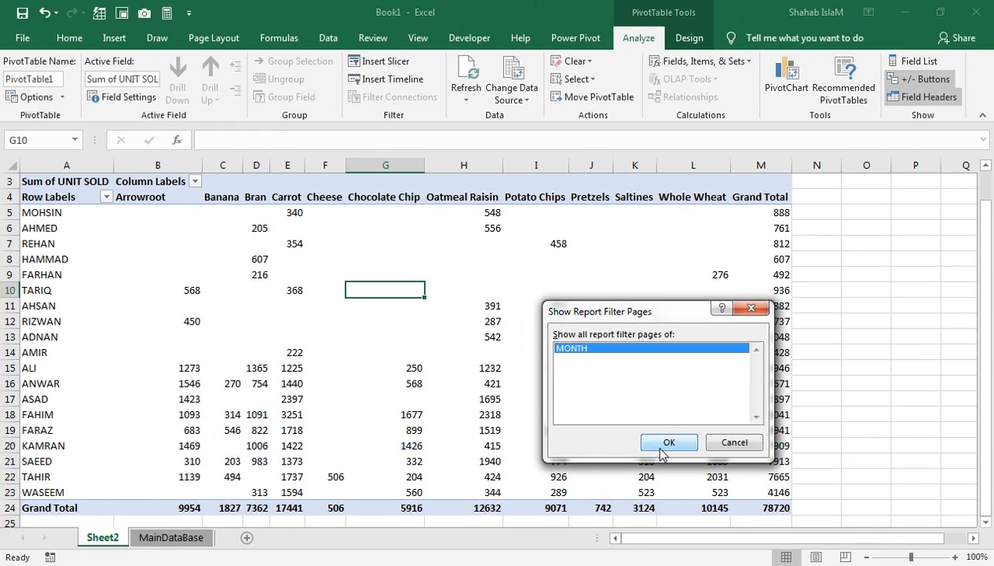
pyautogui.click(667, 442)
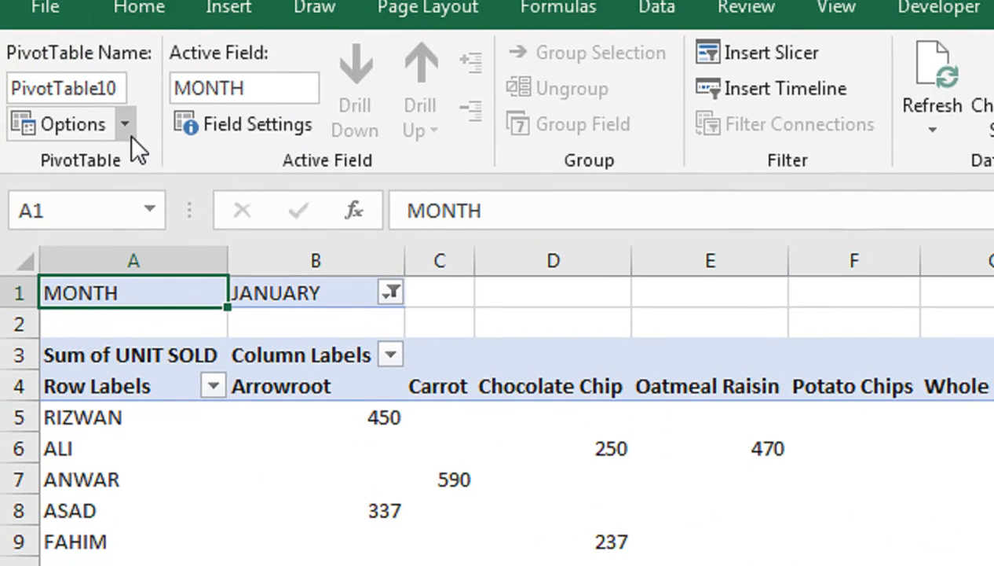
# - Review the generated report sheets for each month from JANUARY through SEPTEMBER
pyautogui.click(124, 128)
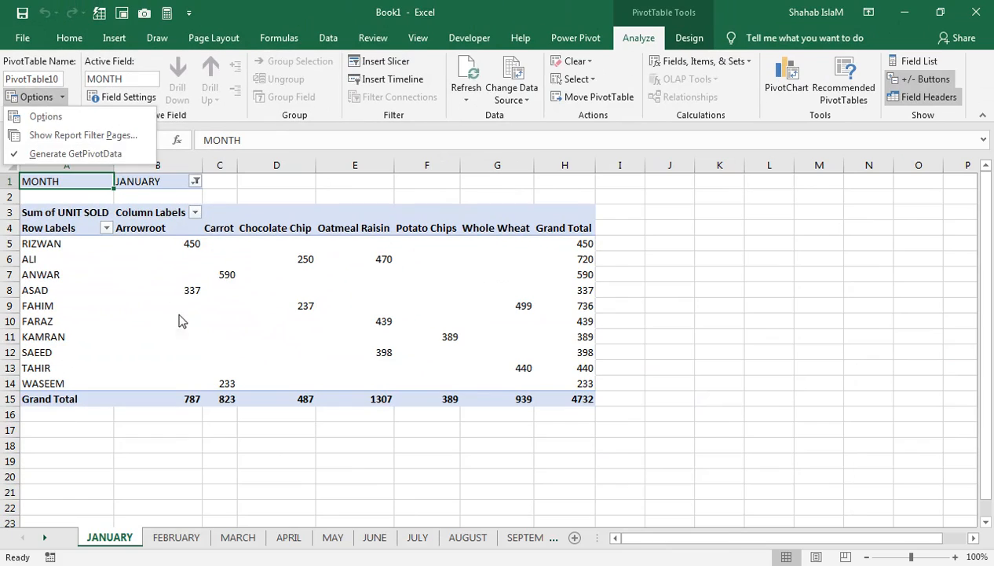
pyautogui.click(204, 338)
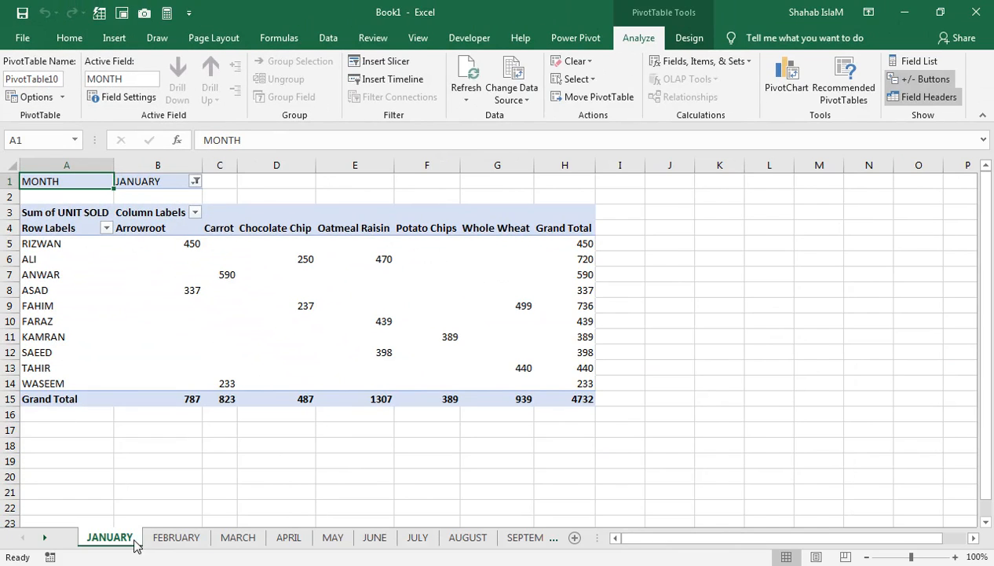
pyautogui.click(157, 538)
pyautogui.click(236, 538)
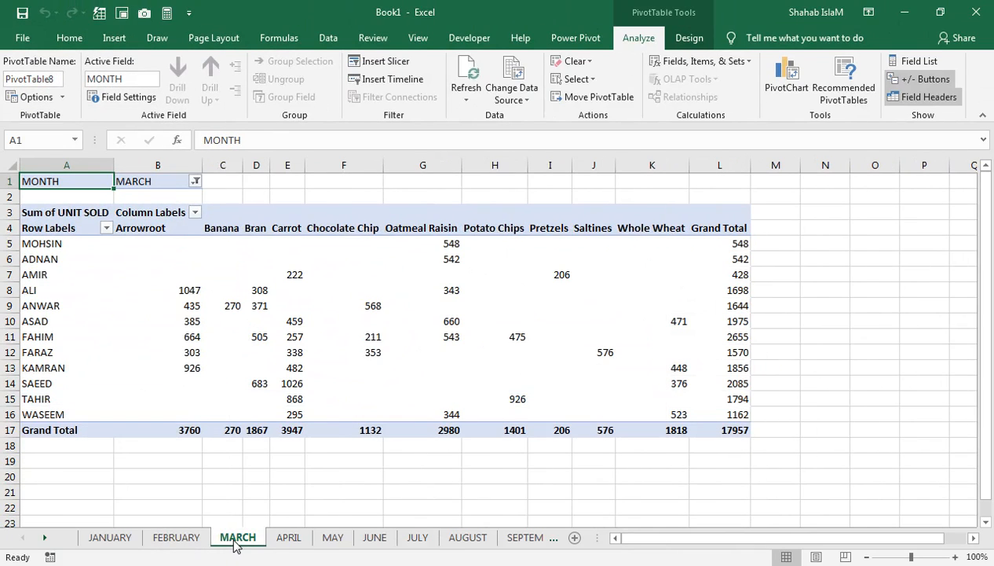
pyautogui.click(283, 540)
pyautogui.click(328, 527)
pyautogui.click(374, 534)
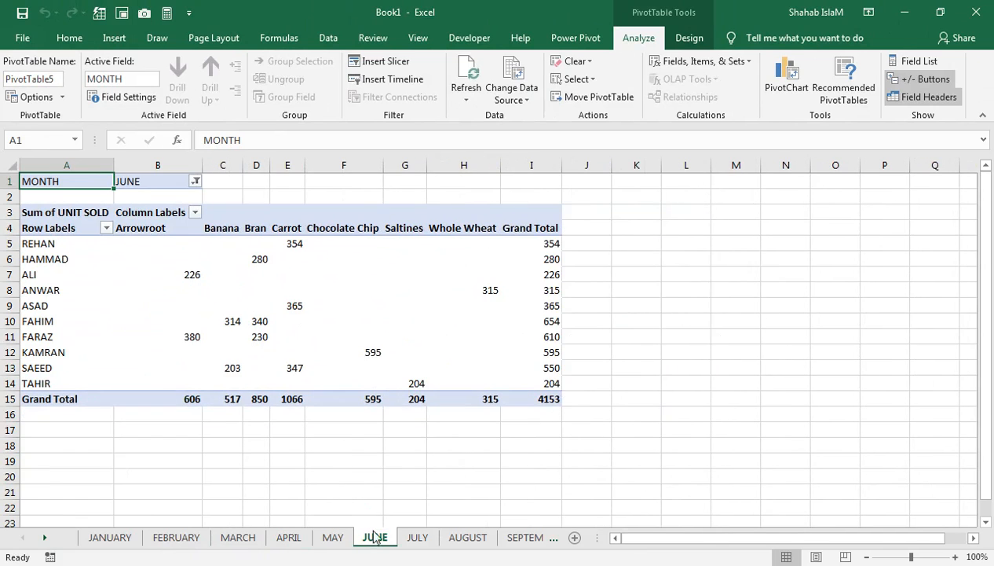
pyautogui.click(415, 534)
pyautogui.click(481, 540)
pyautogui.click(524, 537)
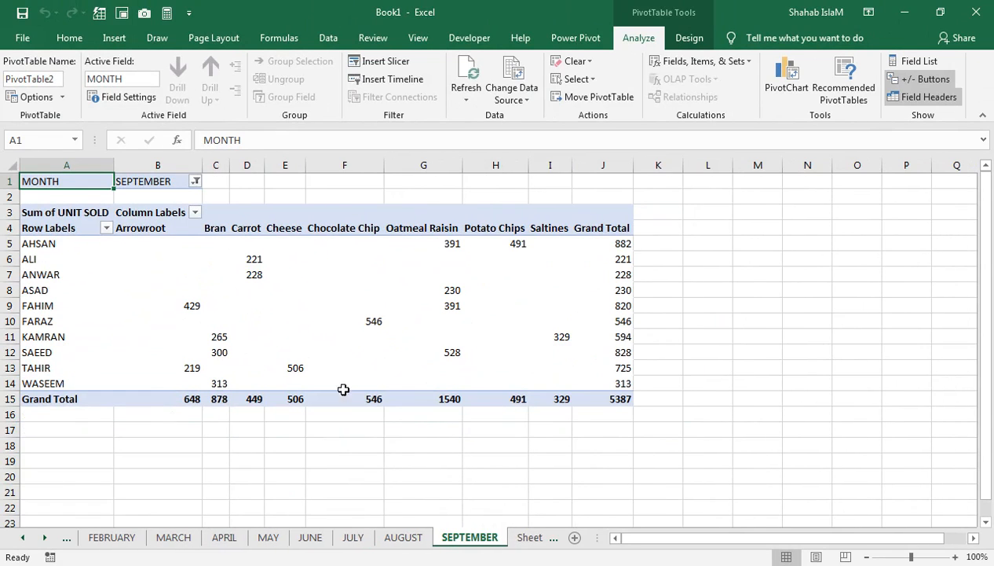
# - Check the full PivotTable on Sheet2 and its source records on MainDataBase, ending on Sheet2's Chocolate Chip figures
pyautogui.click(522, 538)
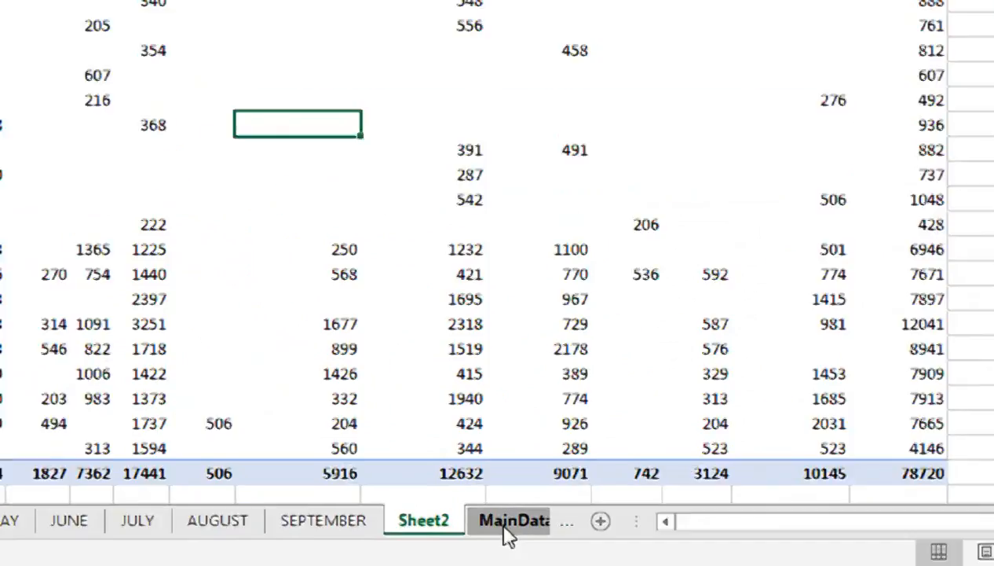
pyautogui.click(515, 540)
pyautogui.click(282, 502)
pyautogui.click(428, 512)
pyautogui.click(328, 520)
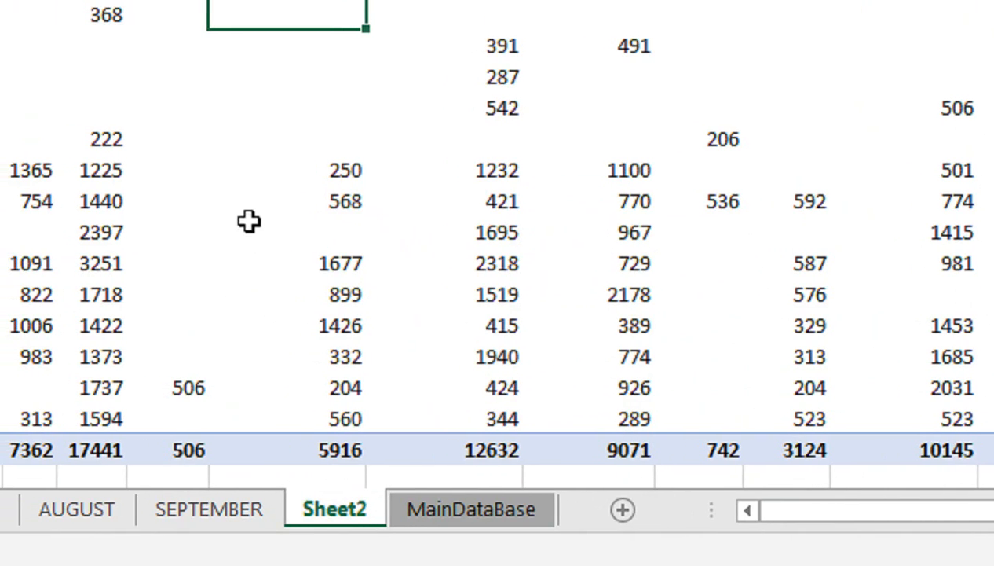
pyautogui.click(273, 159)
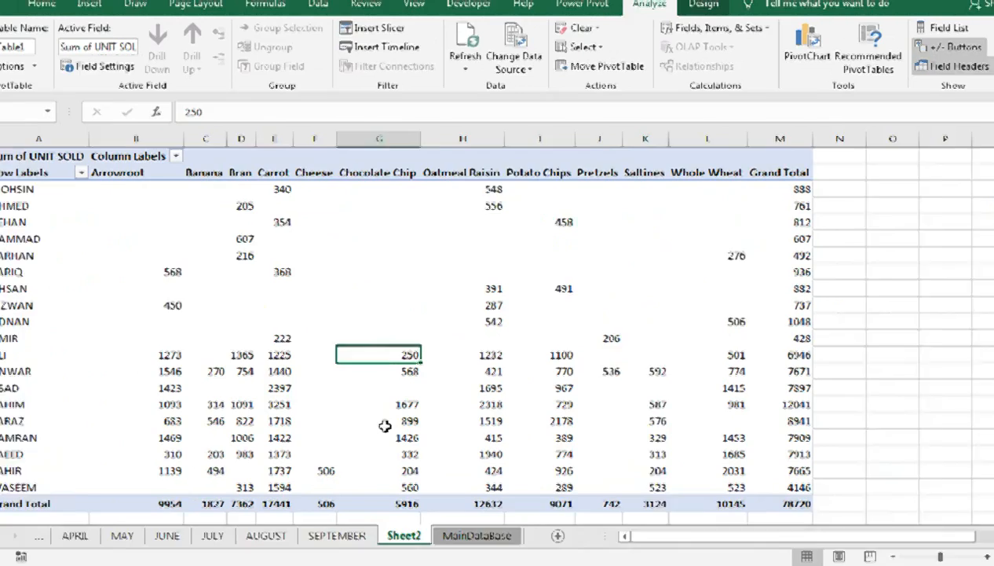
# - Return to the JANUARY report sheet, select its PivotTable, and show the PivotTable field list
pyautogui.click(24, 538)
pyautogui.click(23, 537)
pyautogui.click(23, 537)
pyautogui.click(114, 538)
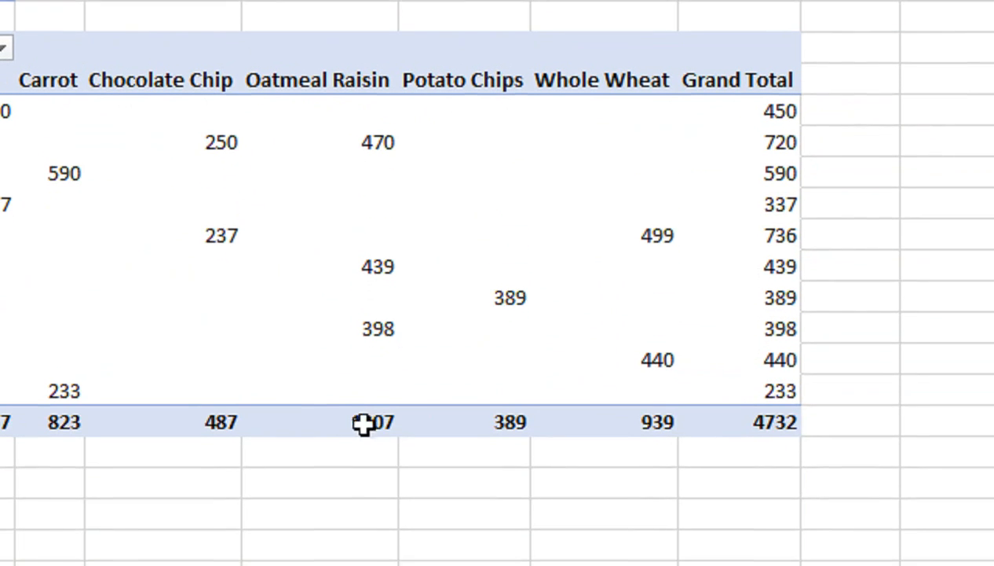
pyautogui.click(247, 420)
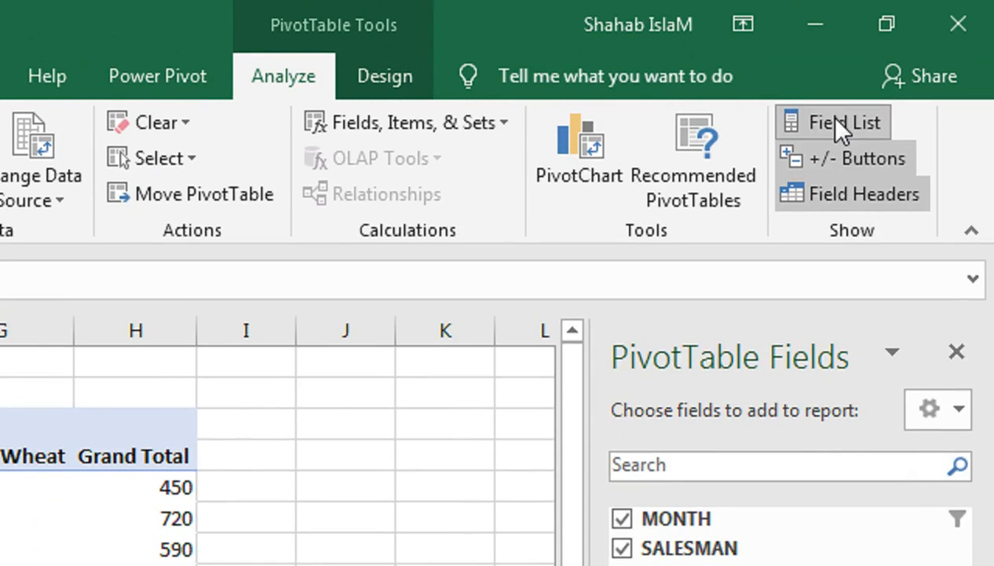
pyautogui.click(837, 124)
pyautogui.click(834, 129)
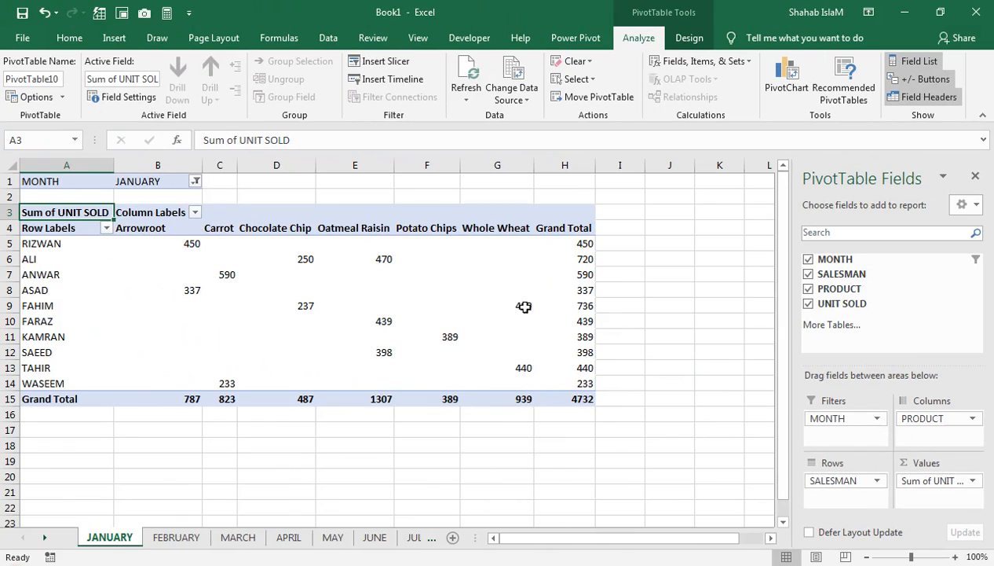
# - Remove PRODUCT from the Columns area of the January PivotTable and add it back as the column field
pyautogui.moveTo(495, 282)
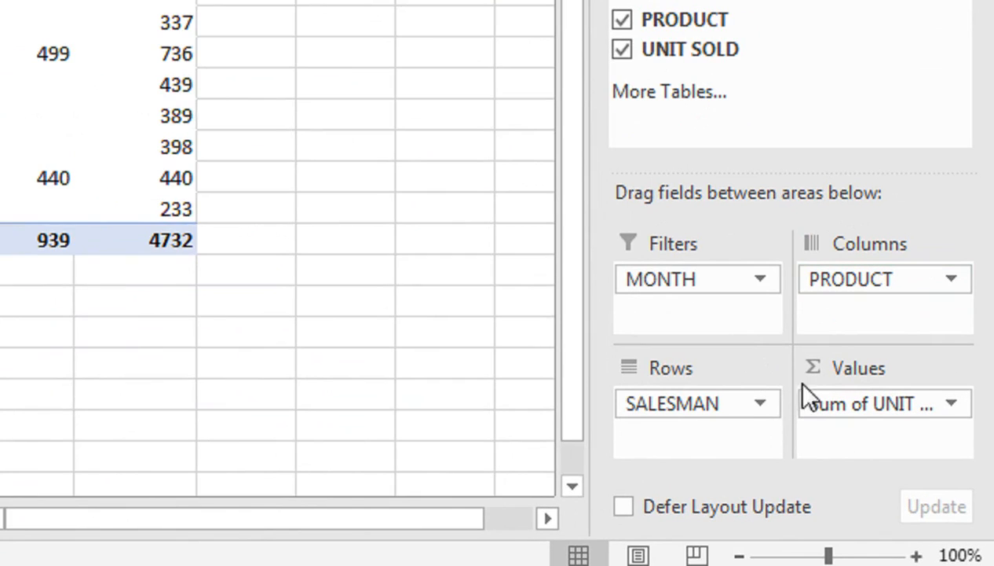
pyautogui.moveTo(855, 279); pyautogui.dragTo(471, 253)
pyautogui.moveTo(470, 250); pyautogui.dragTo(470, 248)
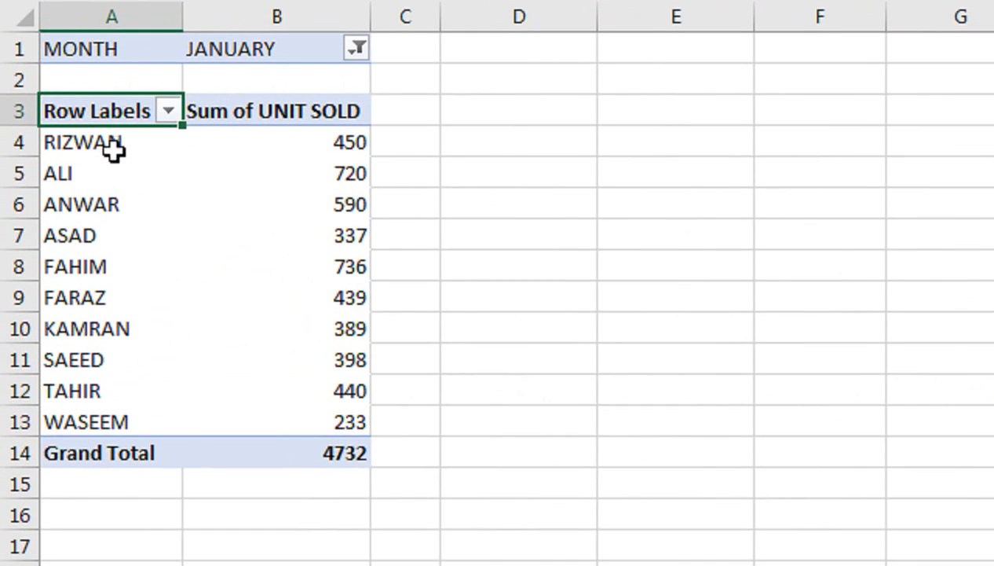
pyautogui.moveTo(303, 155)
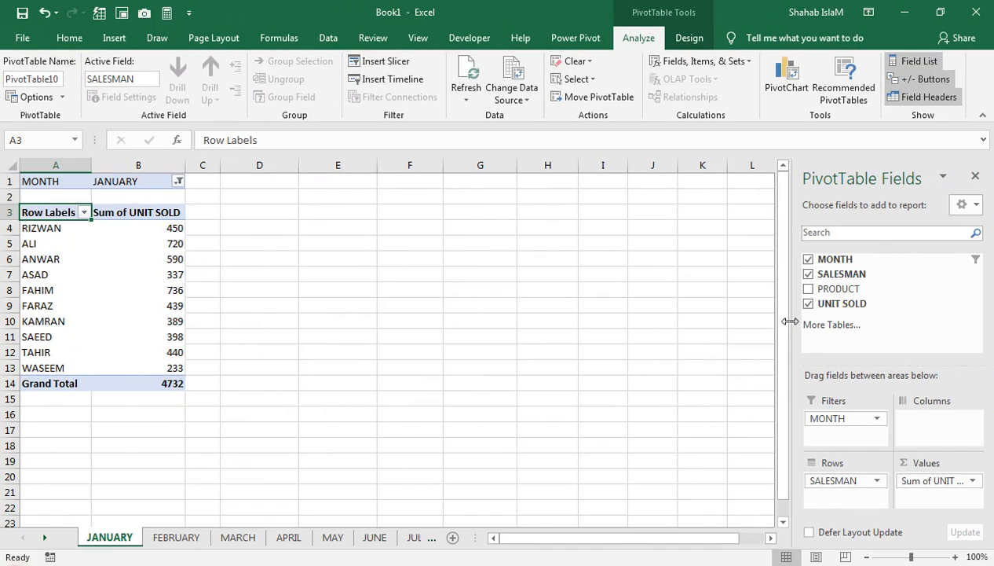
pyautogui.moveTo(842, 292); pyautogui.dragTo(929, 430)
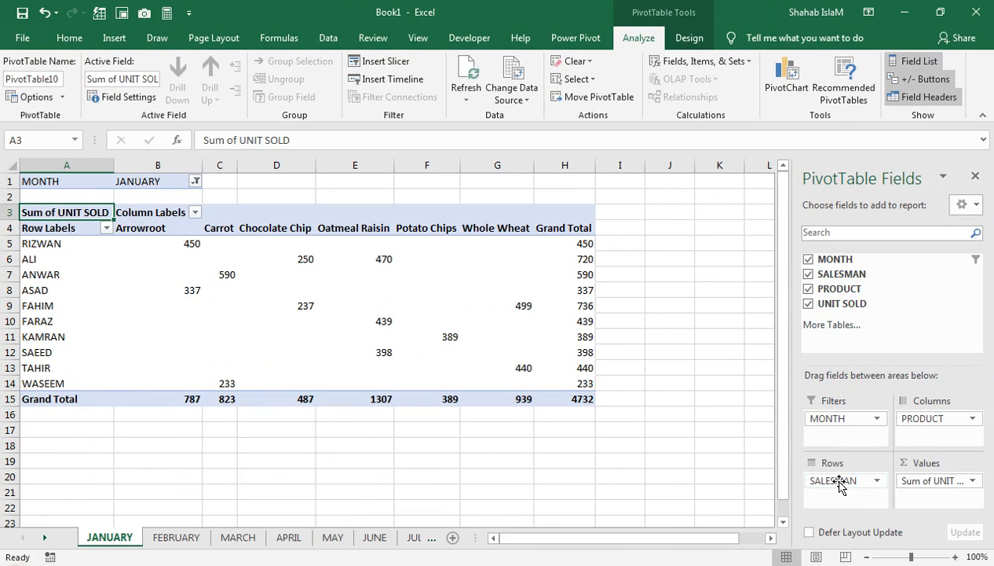
# - Swap the January PivotTable's fields to PRODUCT in Rows and SALESMAN in Columns, and restore the original layout
pyautogui.moveTo(840, 486); pyautogui.dragTo(694, 401)
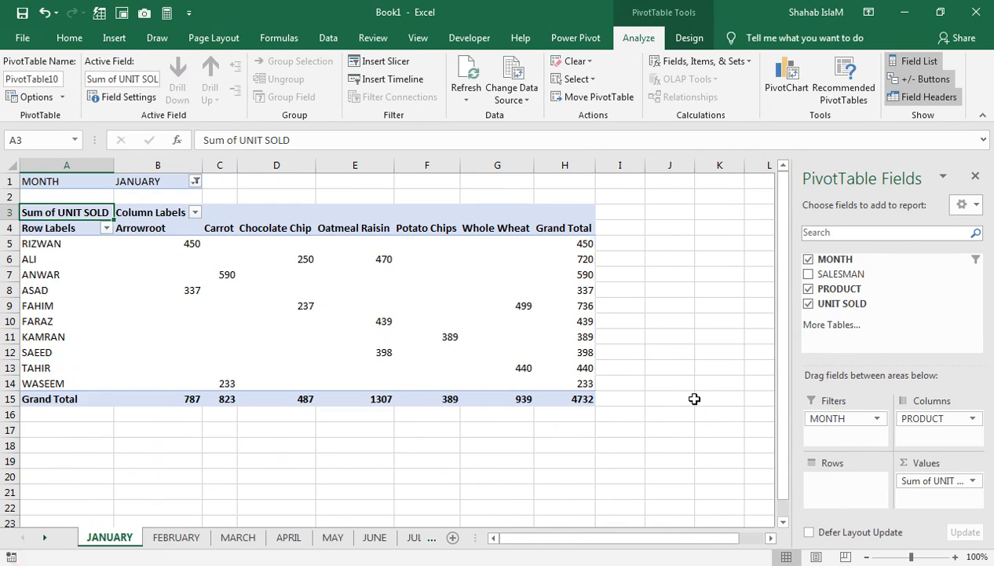
pyautogui.moveTo(919, 418); pyautogui.dragTo(846, 486)
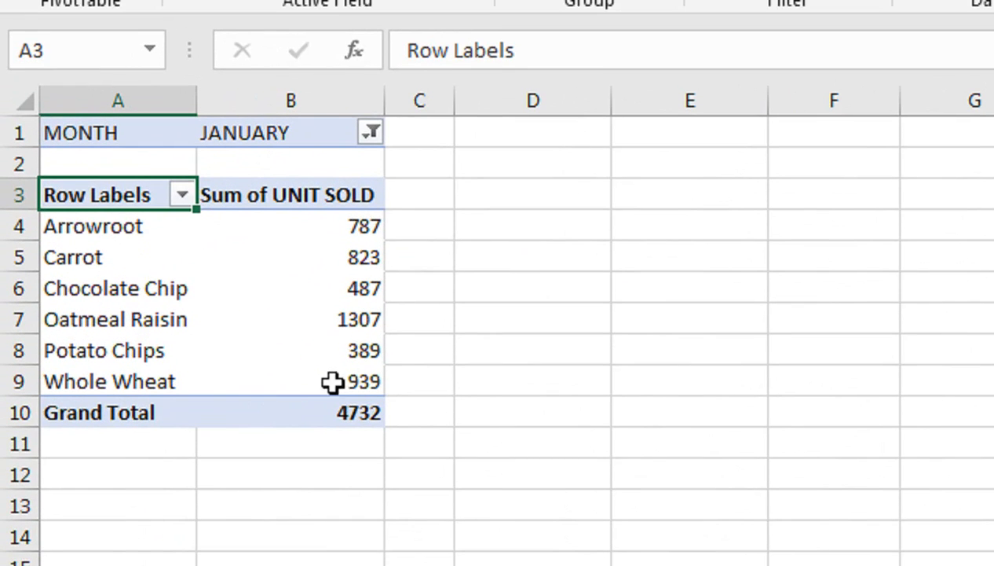
pyautogui.moveTo(273, 229)
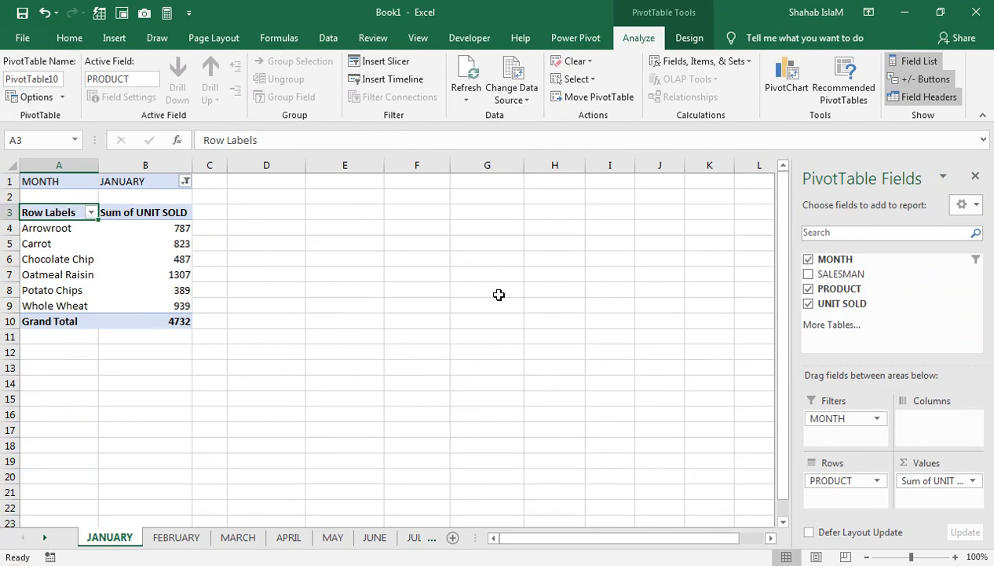
pyautogui.moveTo(837, 273)
pyautogui.mouseDown()
pyautogui.moveTo(921, 428)
pyautogui.moveTo(854, 501)
pyautogui.moveTo(837, 497)
pyautogui.moveTo(846, 502)
pyautogui.moveTo(844, 484)
pyautogui.moveTo(870, 435)
pyautogui.moveTo(926, 436)
pyautogui.mouseUp()
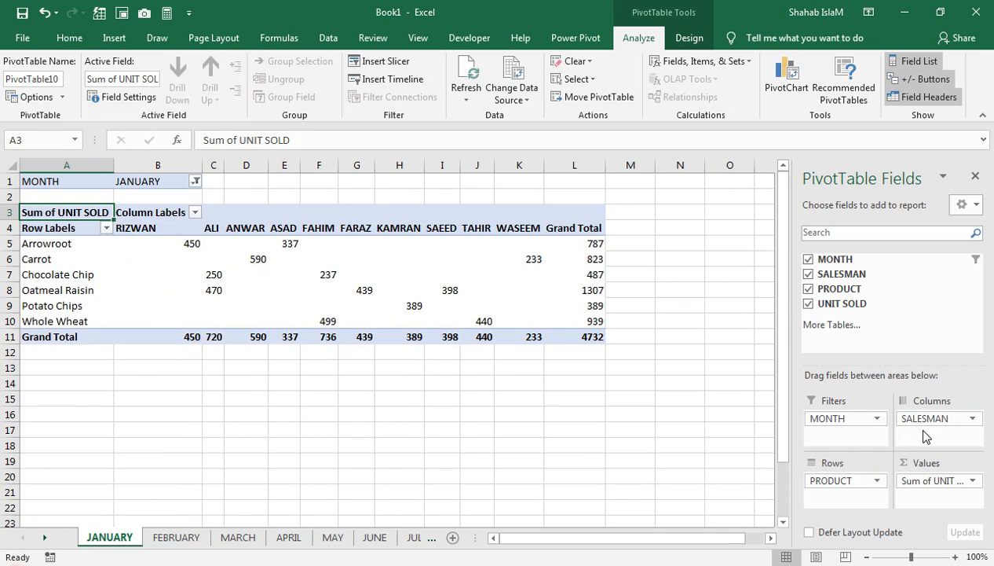
pyautogui.moveTo(915, 428)
pyautogui.mouseDown()
pyautogui.moveTo(856, 497)
pyautogui.moveTo(943, 460)
pyautogui.moveTo(919, 426)
pyautogui.mouseUp()
# - Examine the salesman-by-product values and the Grand Total row in the January PivotTable
pyautogui.click(267, 243)
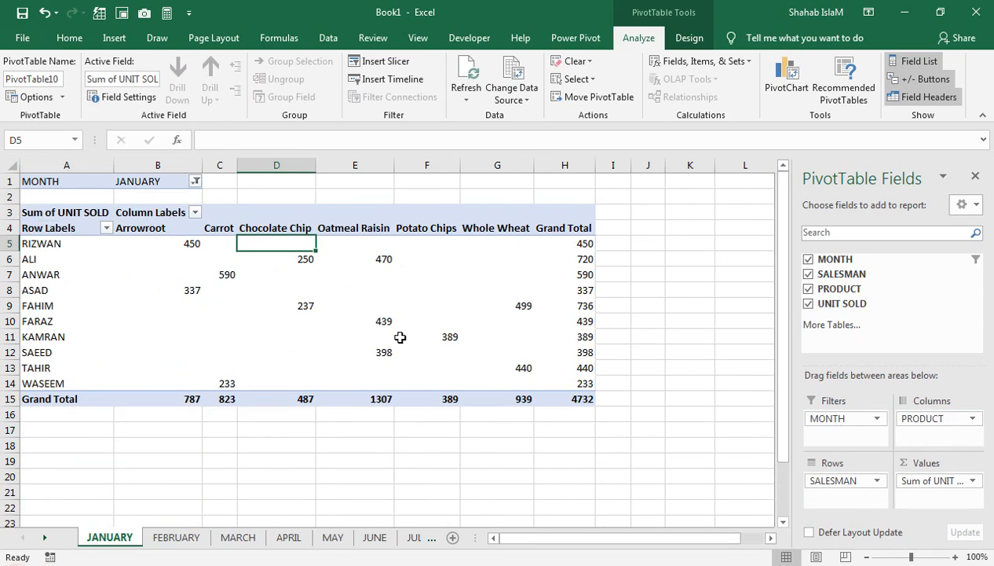
pyautogui.moveTo(448, 347)
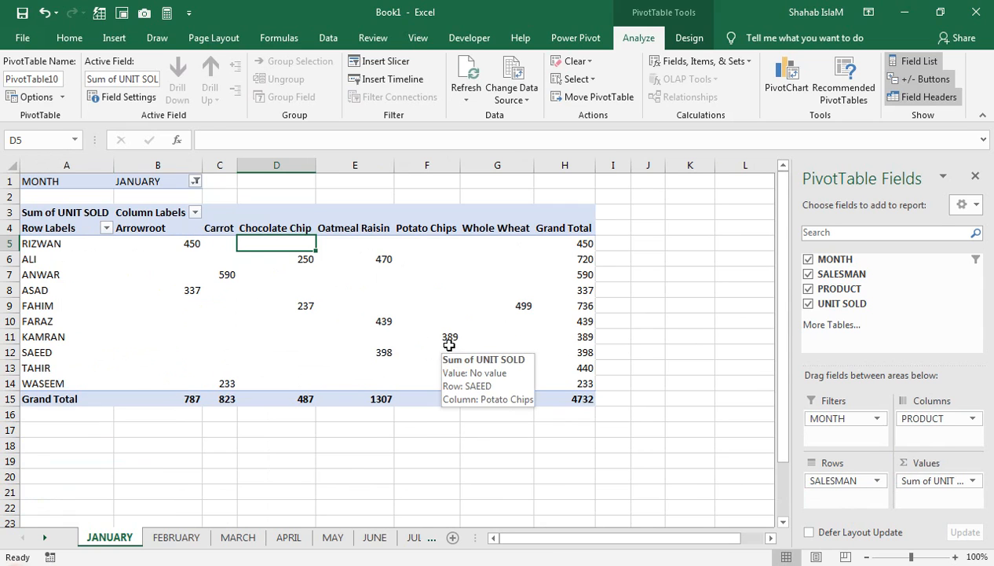
pyautogui.click(498, 367)
pyautogui.moveTo(505, 292)
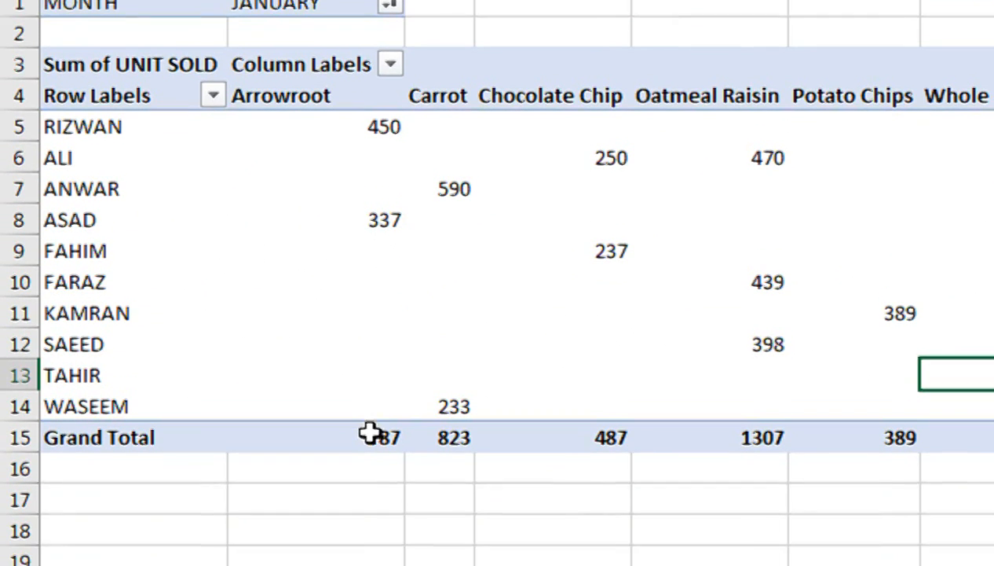
pyautogui.click(370, 434)
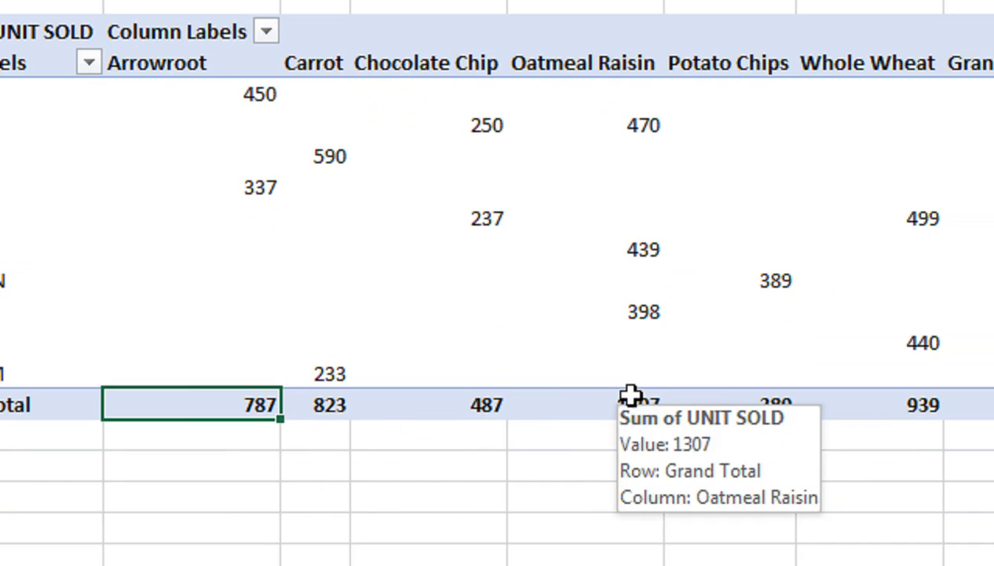
# - Change the January PivotTable's UNIT SOLD value field to summarise by Max, starting from the Oatmeal Raisin grand total
pyautogui.moveTo(596, 424)
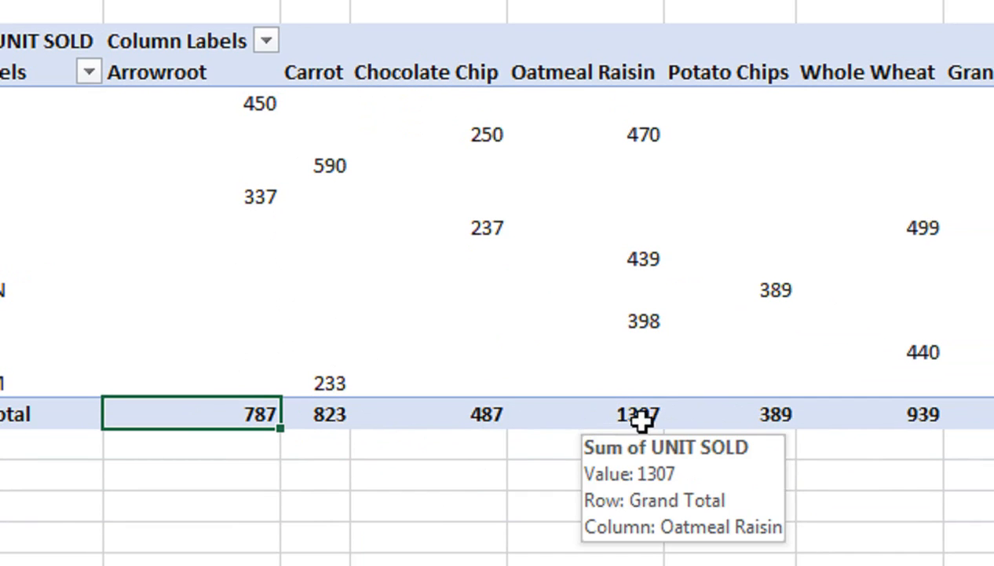
pyautogui.click(636, 416)
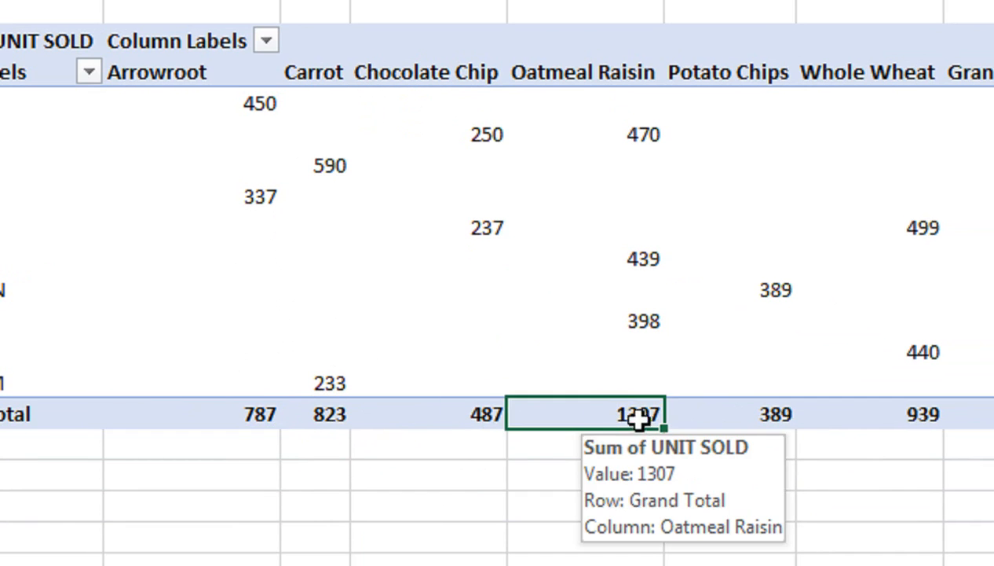
pyautogui.rightClick(590, 413)
pyautogui.click(726, 320)
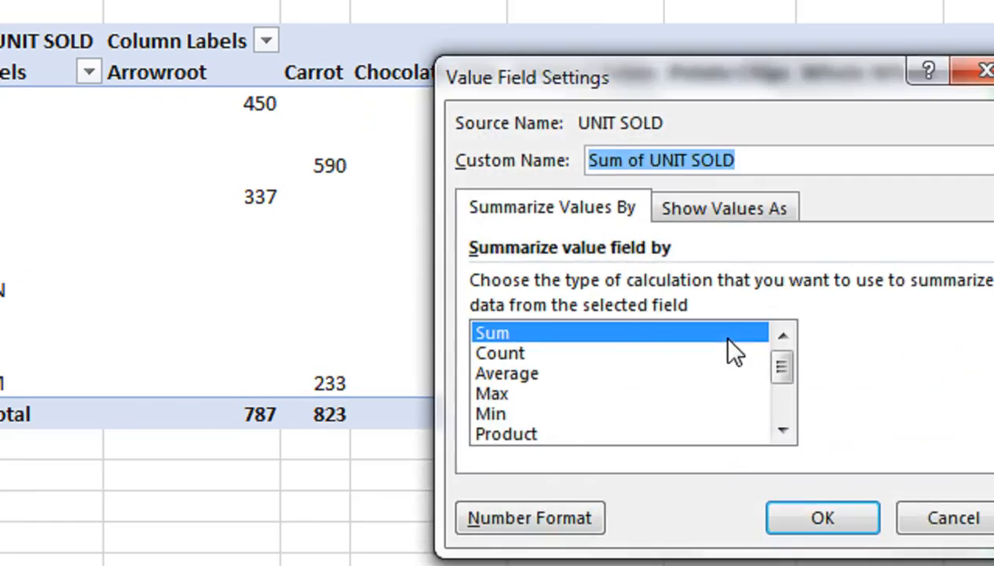
pyautogui.moveTo(682, 103); pyautogui.dragTo(764, 217)
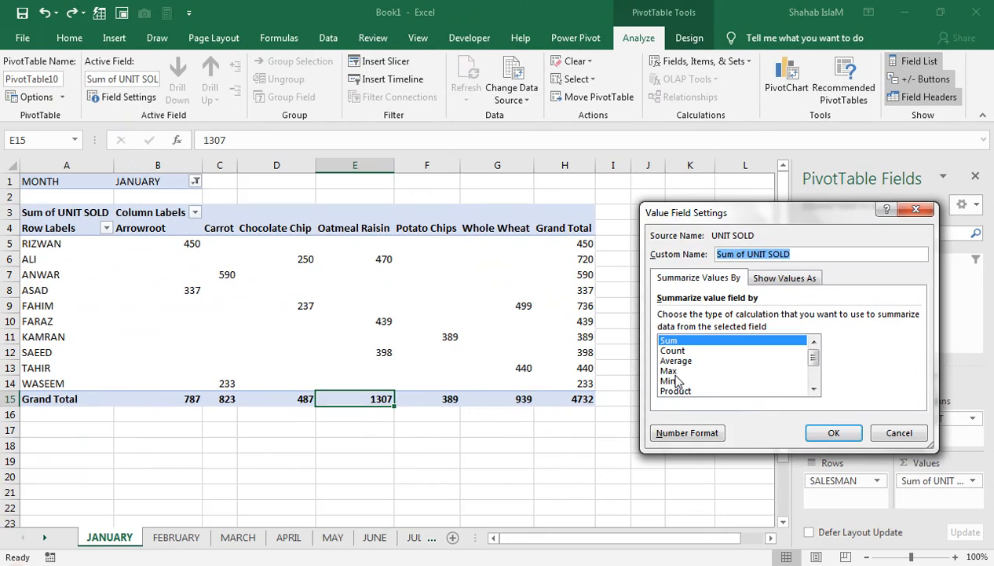
pyautogui.click(444, 398)
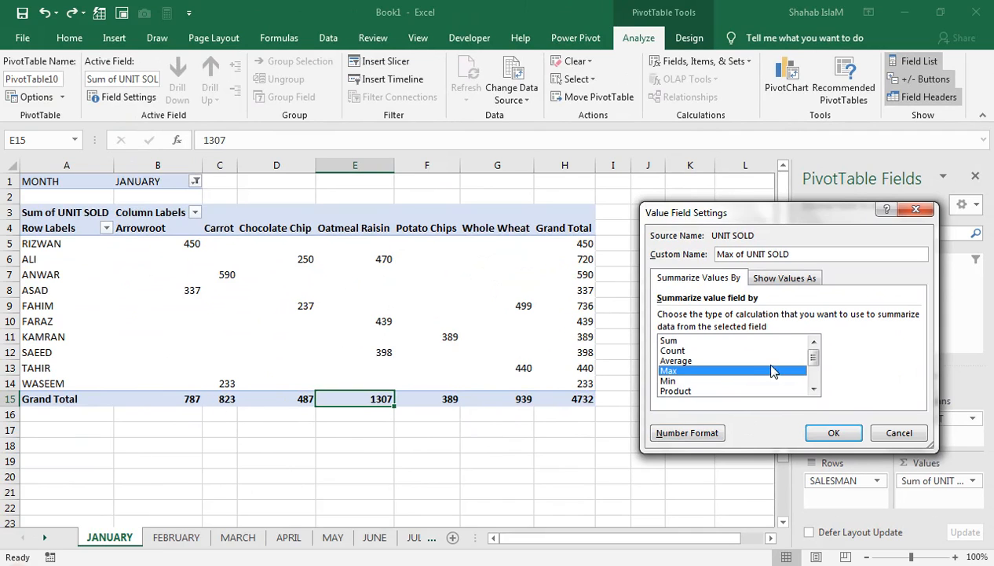
pyautogui.click(833, 433)
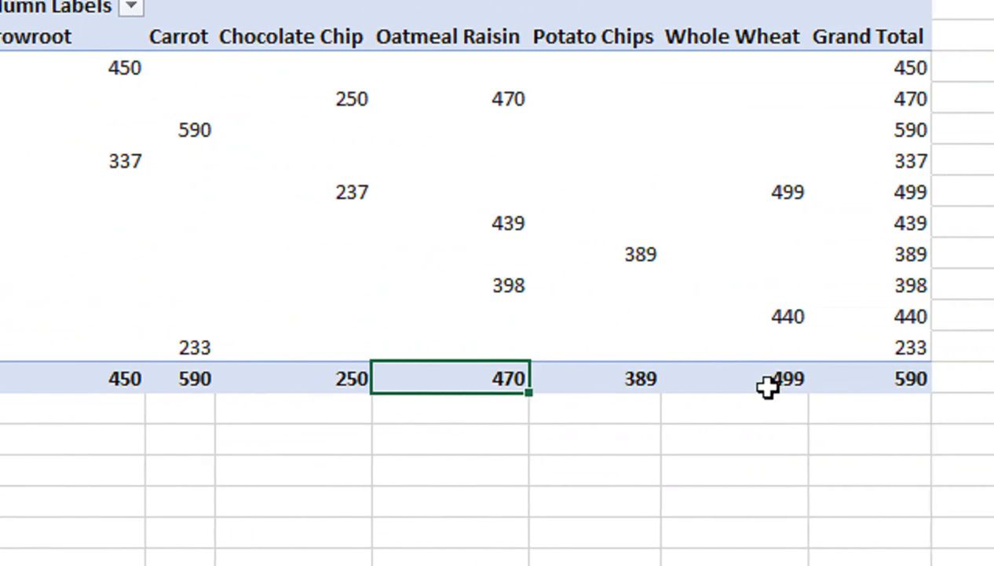
# - Set the January PivotTable's UNIT SOLD value field back to summarise by Sum, from the overall grand total cell
pyautogui.click(967, 420)
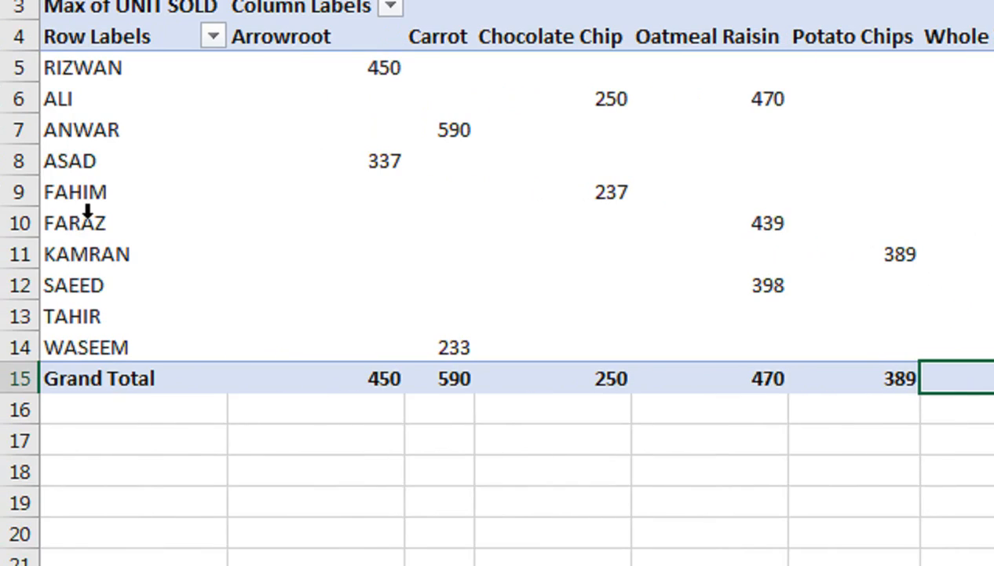
pyautogui.click(63, 192)
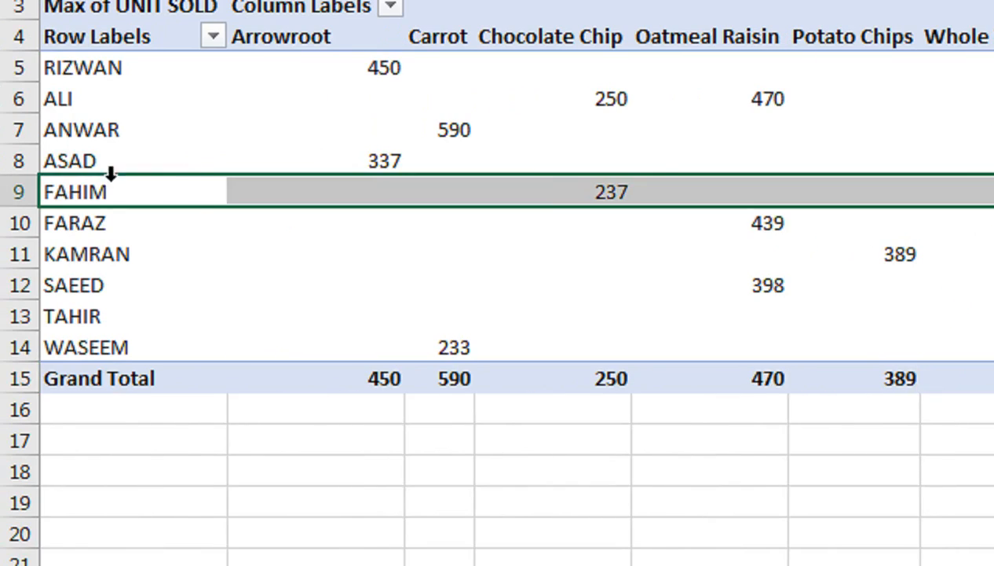
pyautogui.click(942, 378)
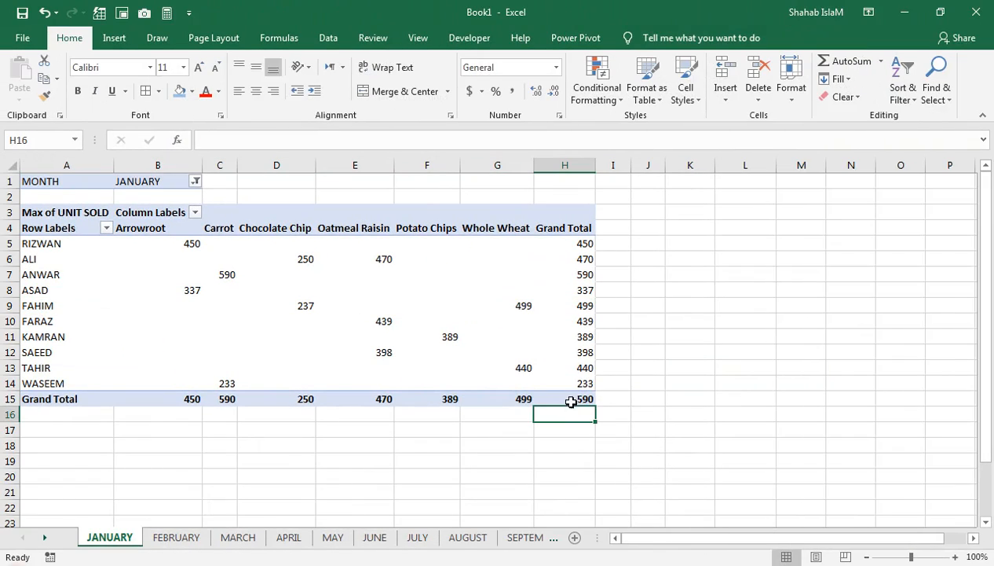
pyautogui.rightClick(571, 399)
pyautogui.click(611, 348)
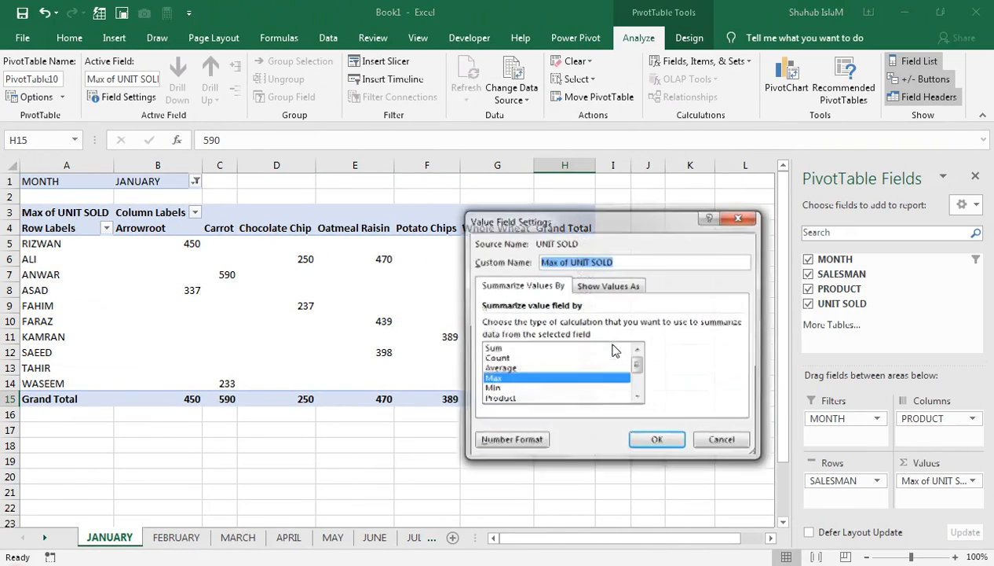
pyautogui.click(484, 255)
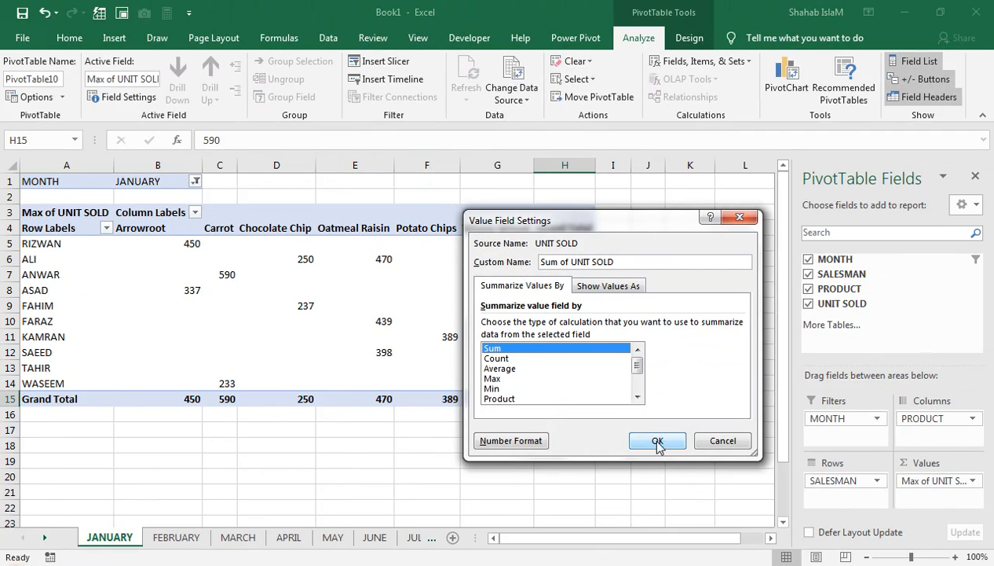
pyautogui.click(814, 442)
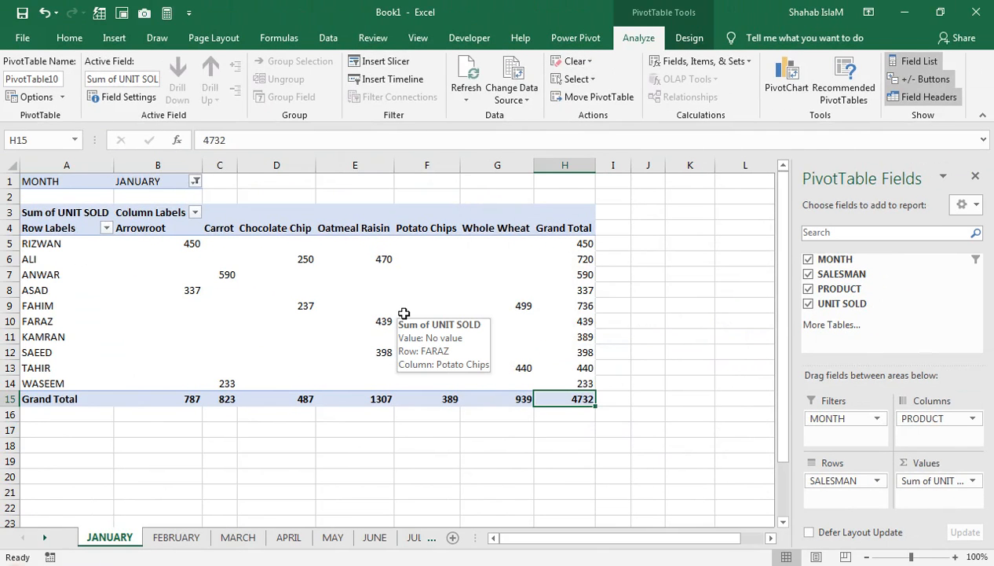